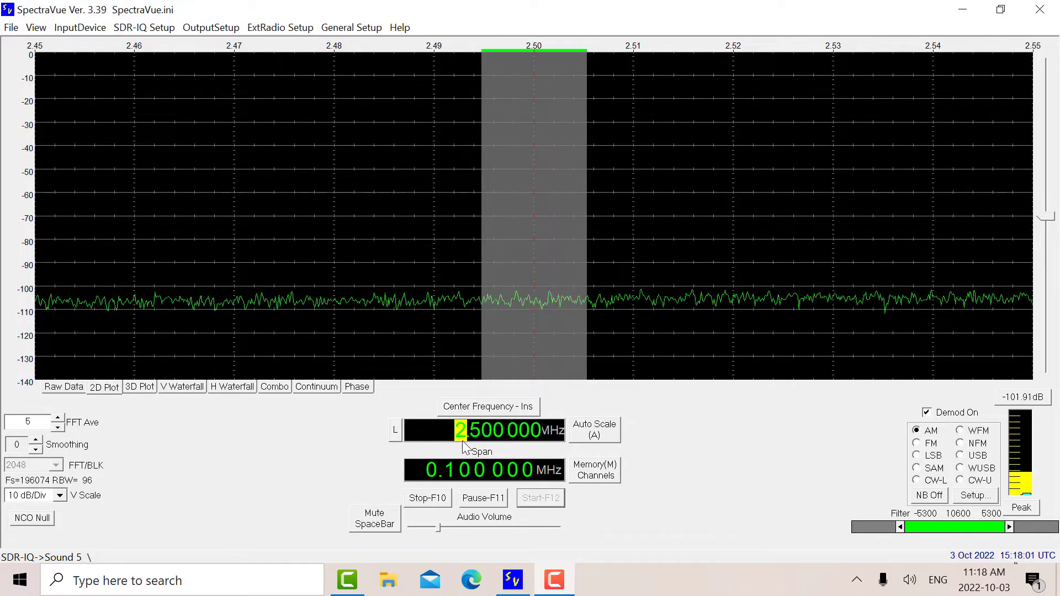
Tune SpectraVue up through 5 and 6 MHz to 10 MHz and narrow the AM filter to 5700 Hz.
{"action": "scroll", "coordinate": [463, 436], "scroll_direction": "up", "scroll_amount": 3}
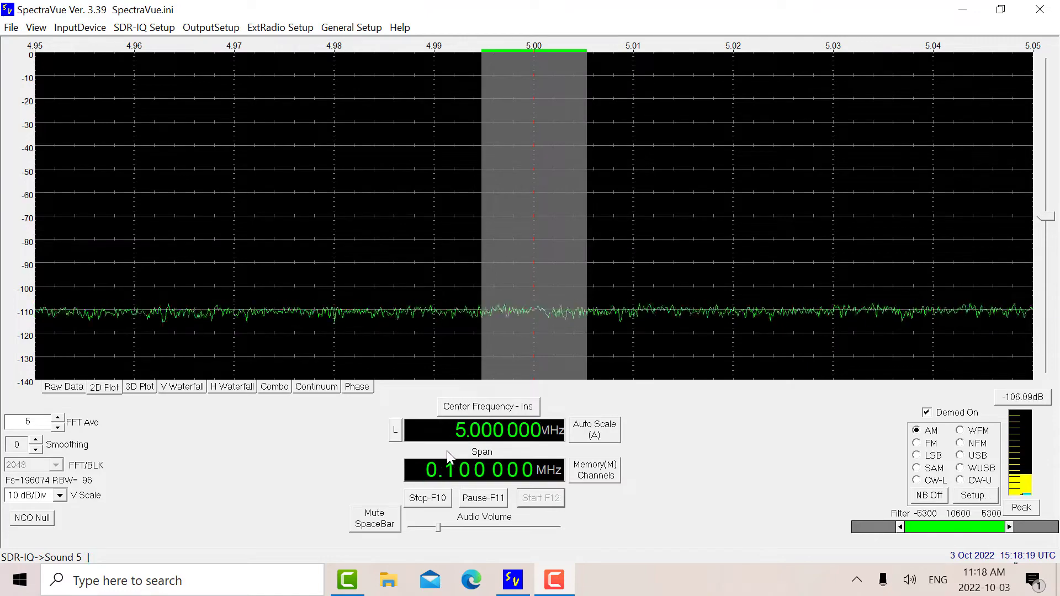
{"action": "scroll", "coordinate": [462, 439], "scroll_direction": "up", "scroll_amount": 1}
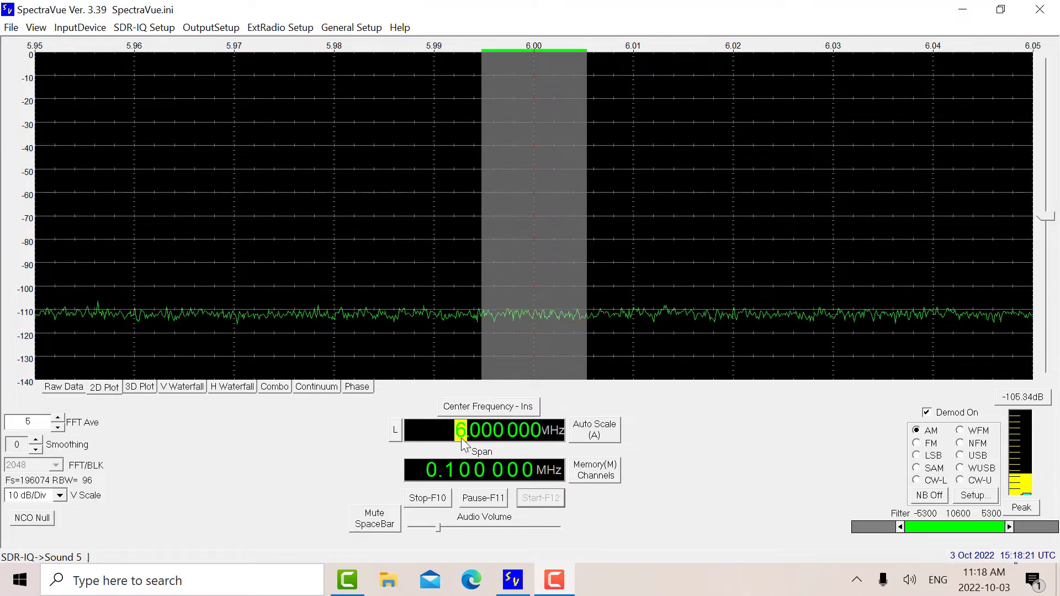
{"action": "scroll", "coordinate": [462, 438], "scroll_direction": "up", "scroll_amount": 4}
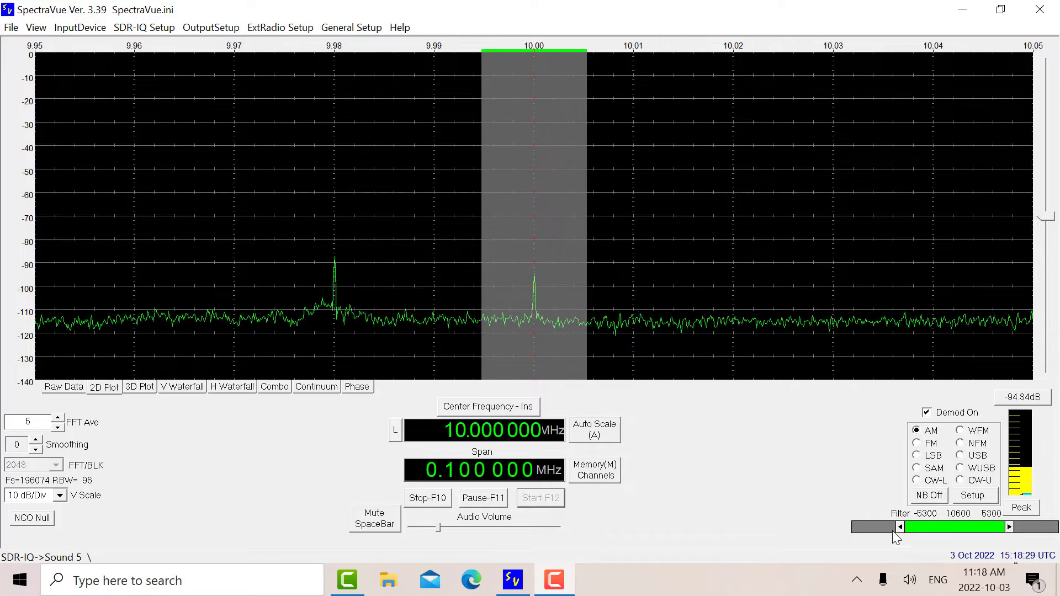
{"action": "left_click_drag", "start_coordinate": [895, 527], "coordinate": [920, 524]}
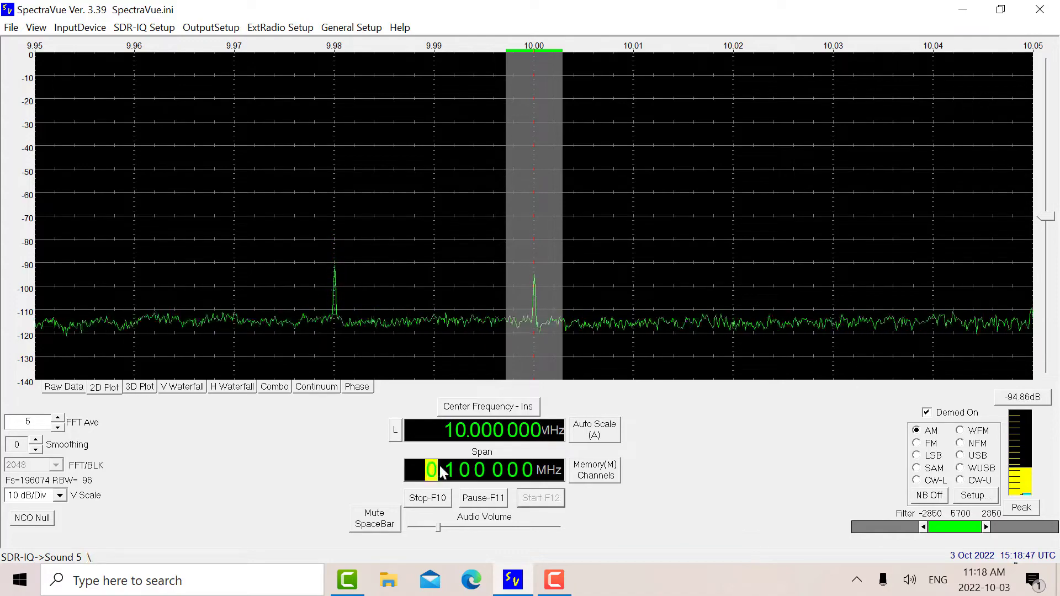
Step SpectraVue to 15 MHz, widen the AM filter to 6700 Hz, then continue through 20 and 23 to 25 MHz.
{"action": "scroll", "coordinate": [460, 434], "scroll_direction": "up", "scroll_amount": 3}
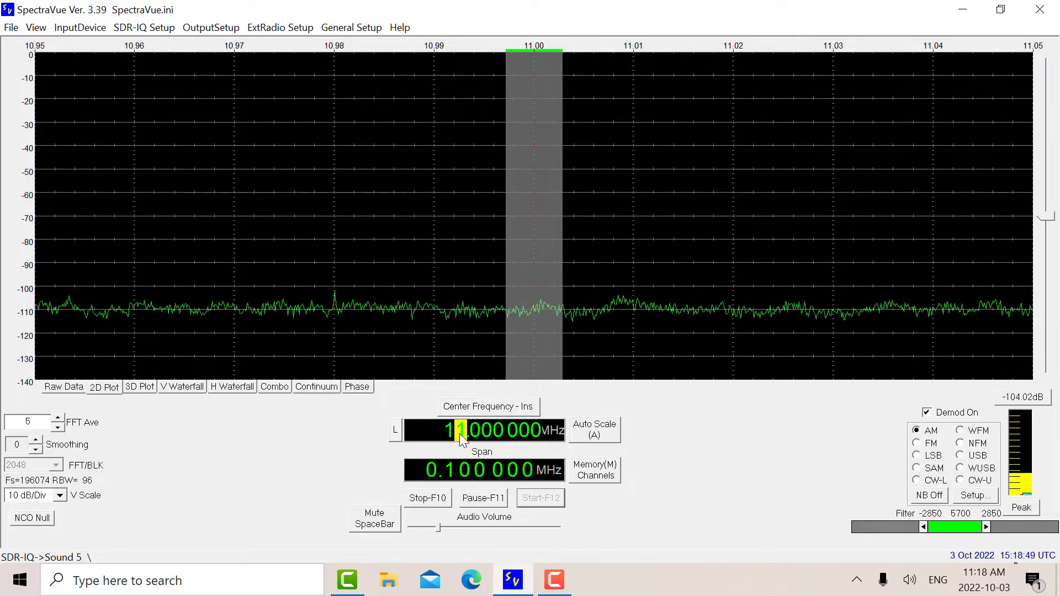
{"action": "scroll", "coordinate": [459, 433], "scroll_direction": "up", "scroll_amount": 1}
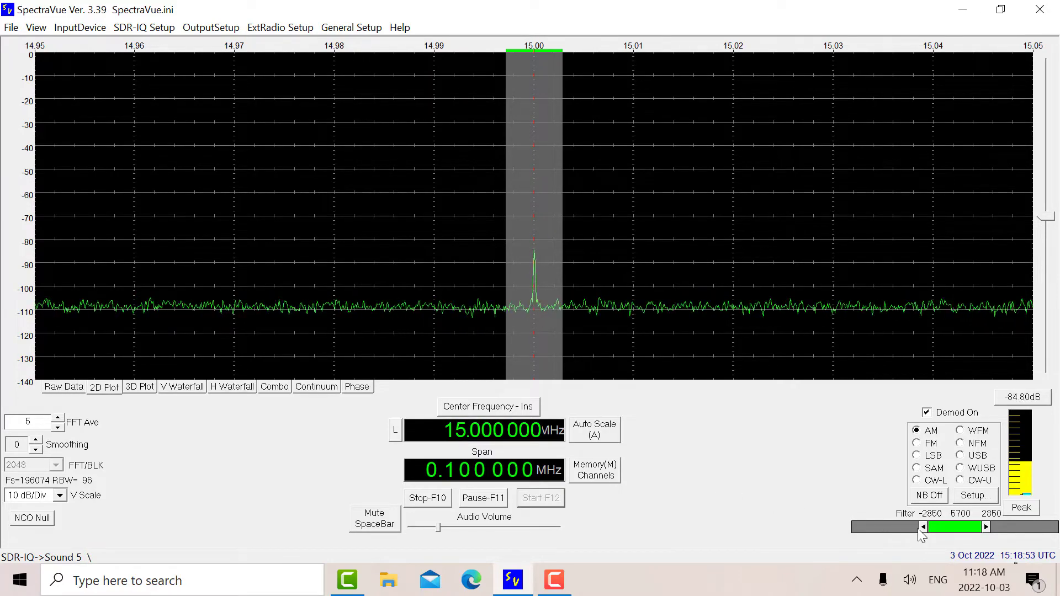
{"action": "left_click_drag", "start_coordinate": [923, 525], "coordinate": [920, 524]}
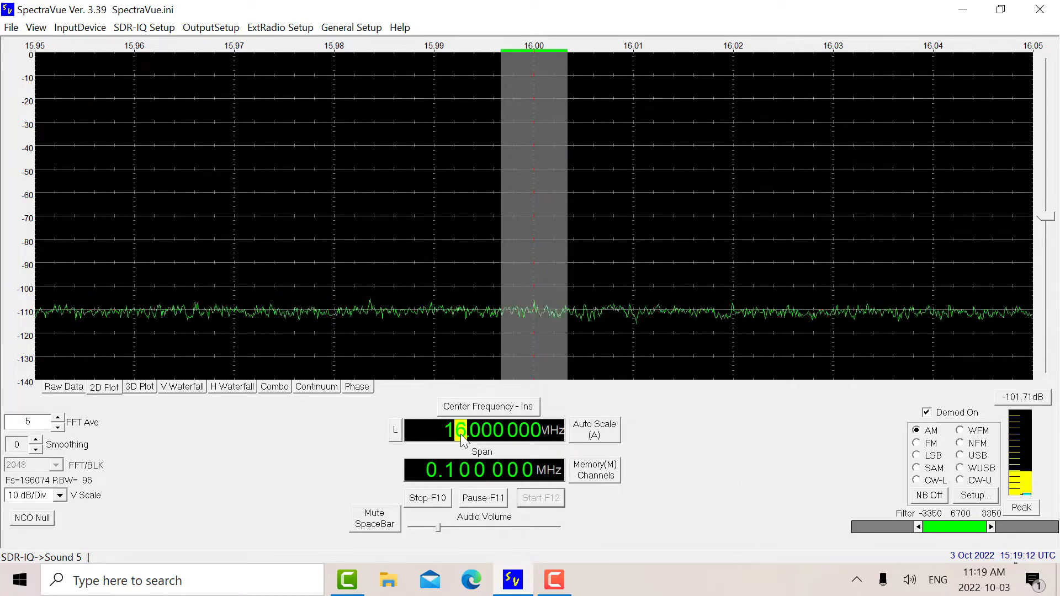
{"action": "scroll", "coordinate": [461, 434], "scroll_direction": "up", "scroll_amount": 4}
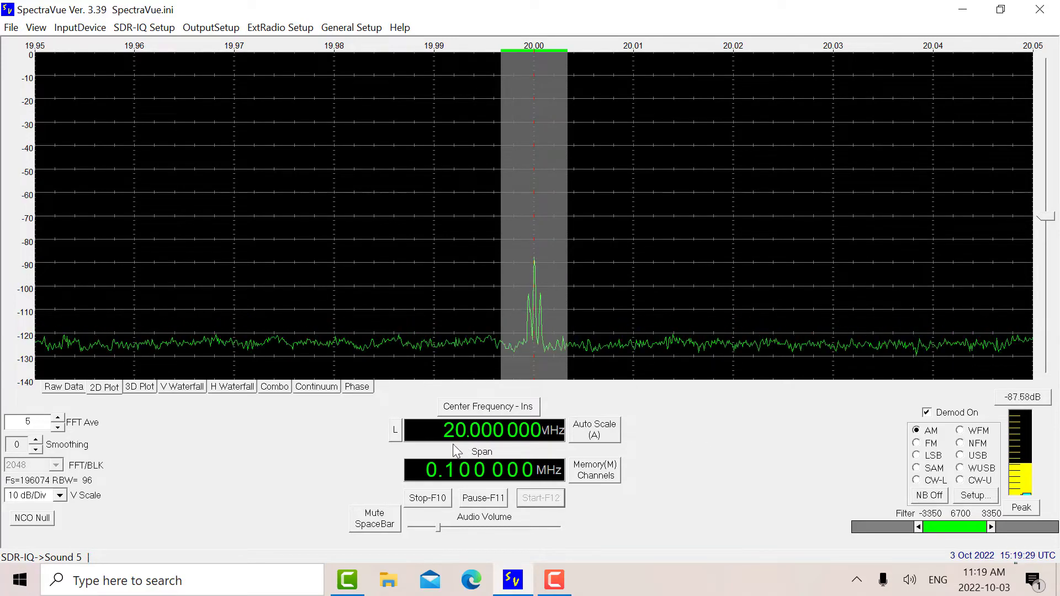
{"action": "scroll", "coordinate": [463, 436], "scroll_direction": "up", "scroll_amount": 4}
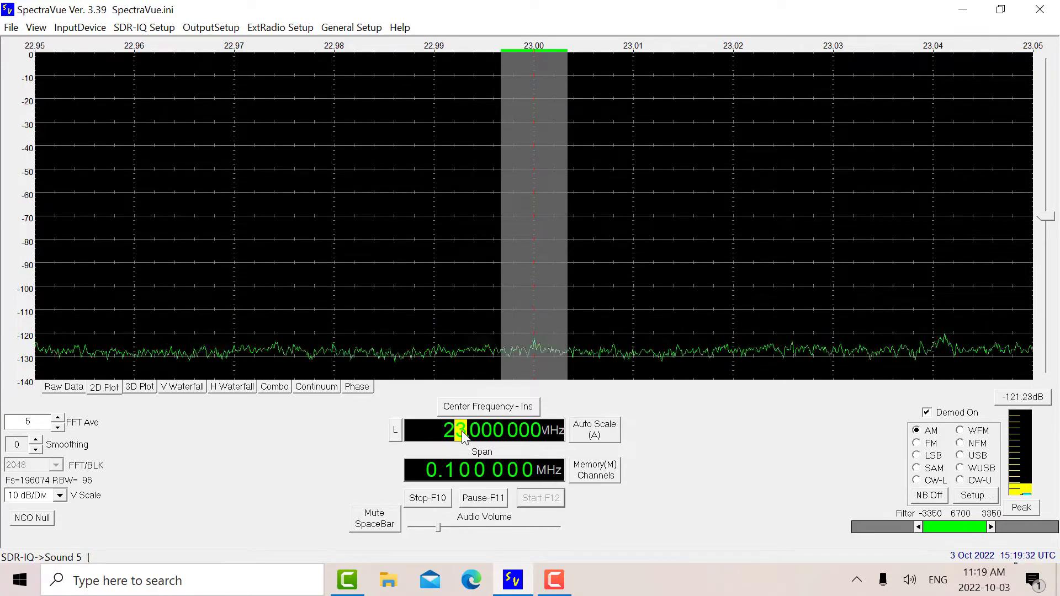
{"action": "scroll", "coordinate": [463, 436], "scroll_direction": "up", "scroll_amount": 1}
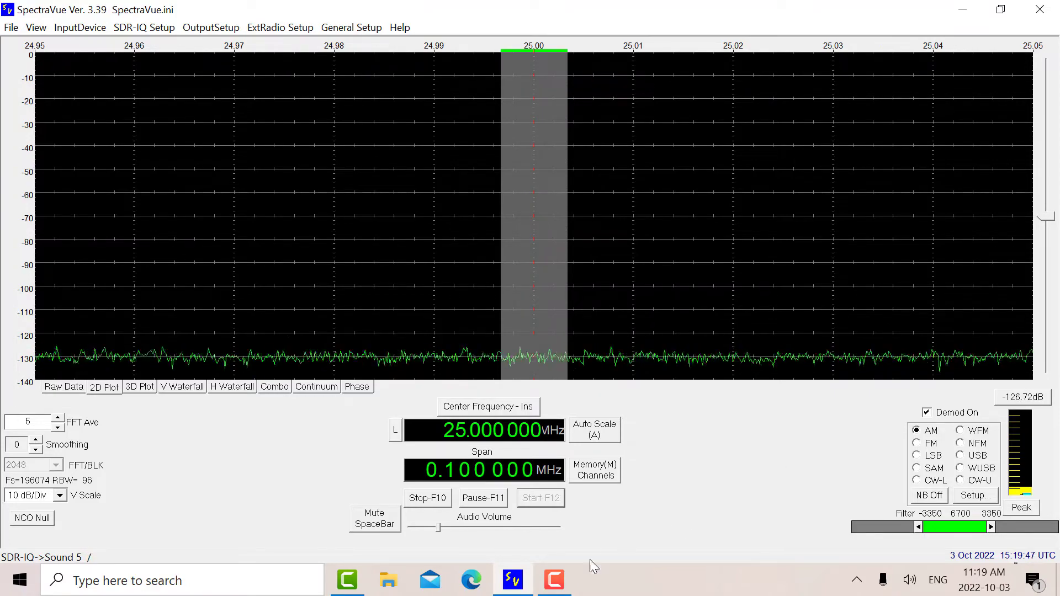
Tune SDR# through the saved 2,500 kHz, 5,000.1 kHz and 10,000 kHz AM entries.
{"action": "left_click", "coordinate": [554, 579]}
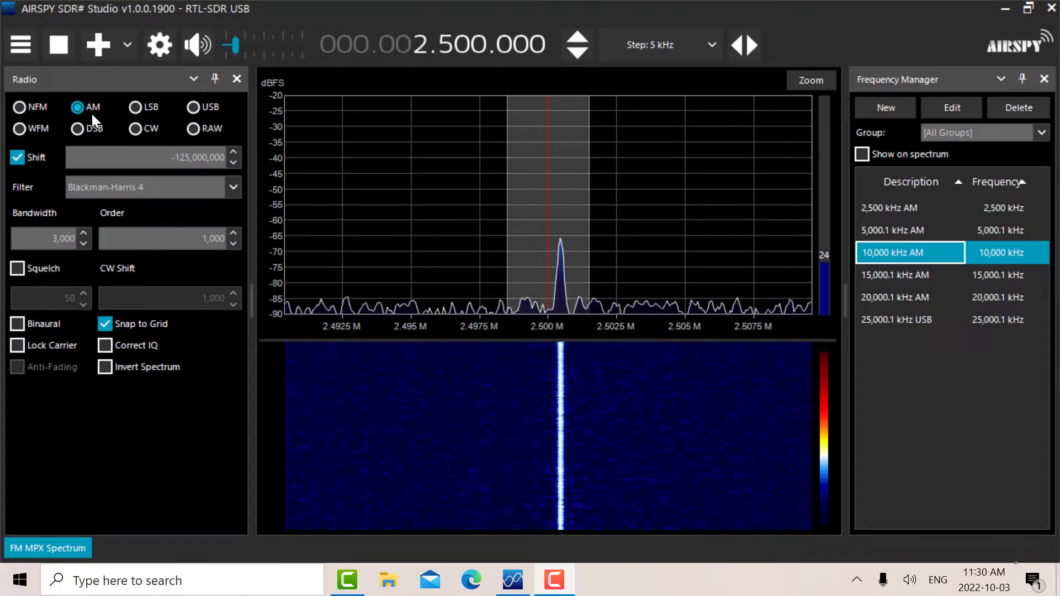
{"action": "left_click", "coordinate": [933, 210]}
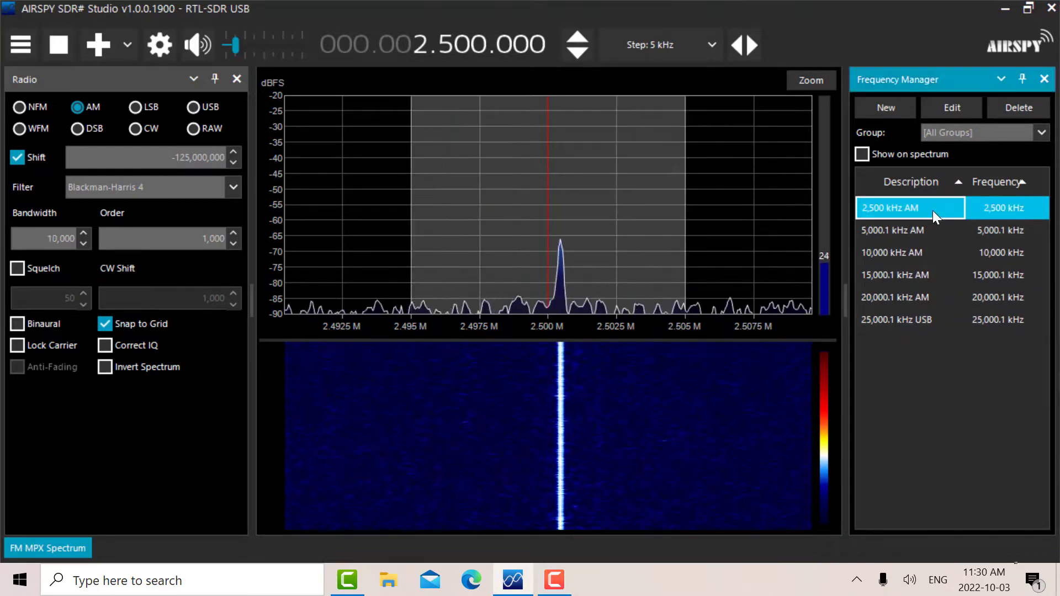
{"action": "mouse_move", "coordinate": [484, 122]}
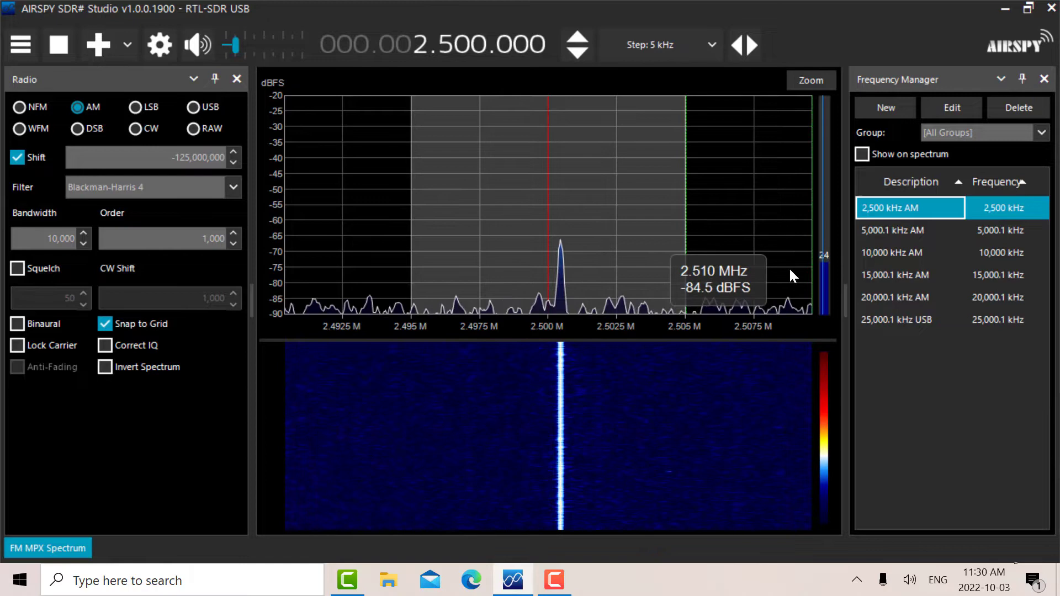
{"action": "double_click", "coordinate": [872, 230]}
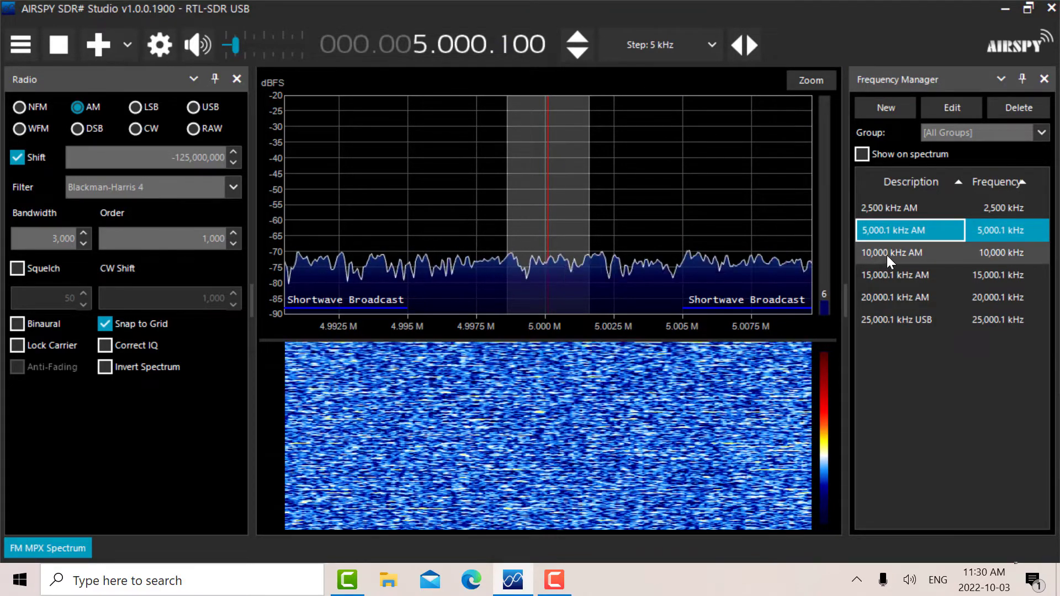
{"action": "left_click", "coordinate": [887, 255]}
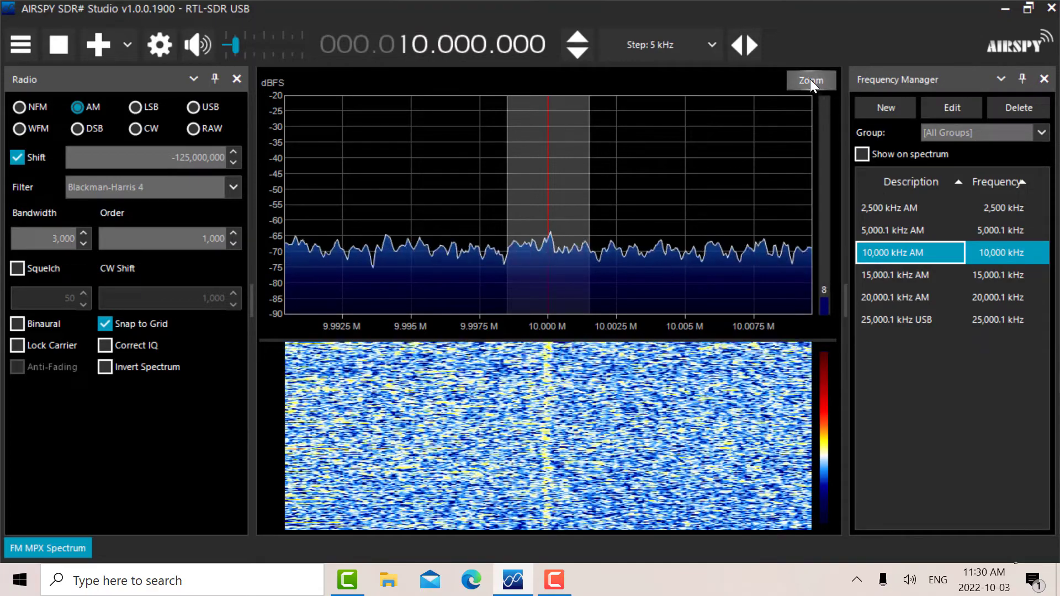
Lower the waterfall contrast, tune to the saved 15,000.1 kHz AM entry and raise gain to 30 dB.
{"action": "left_click", "coordinate": [810, 80]}
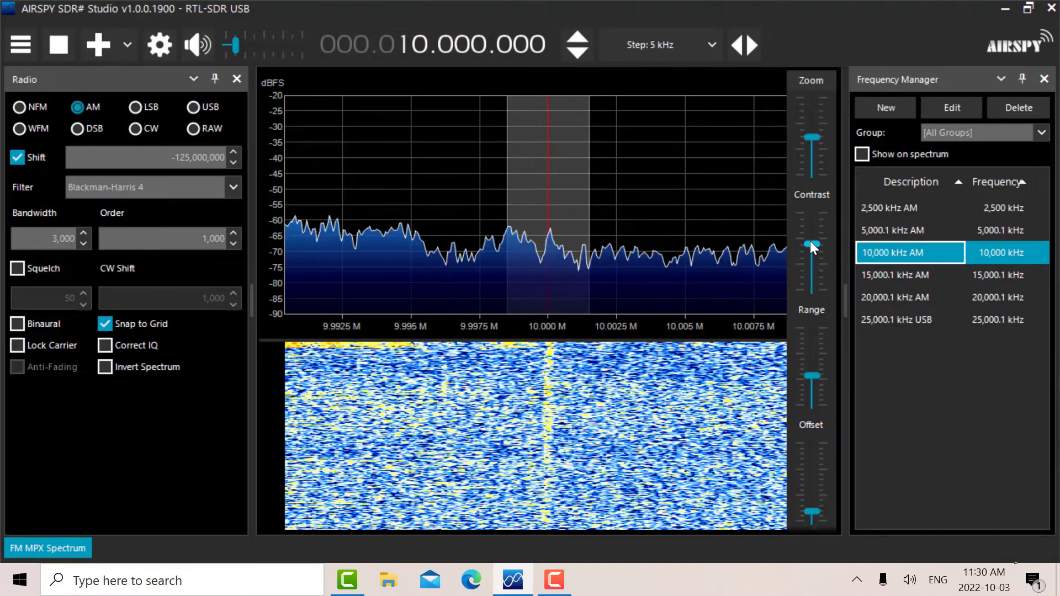
{"action": "left_click_drag", "start_coordinate": [810, 241], "coordinate": [809, 253]}
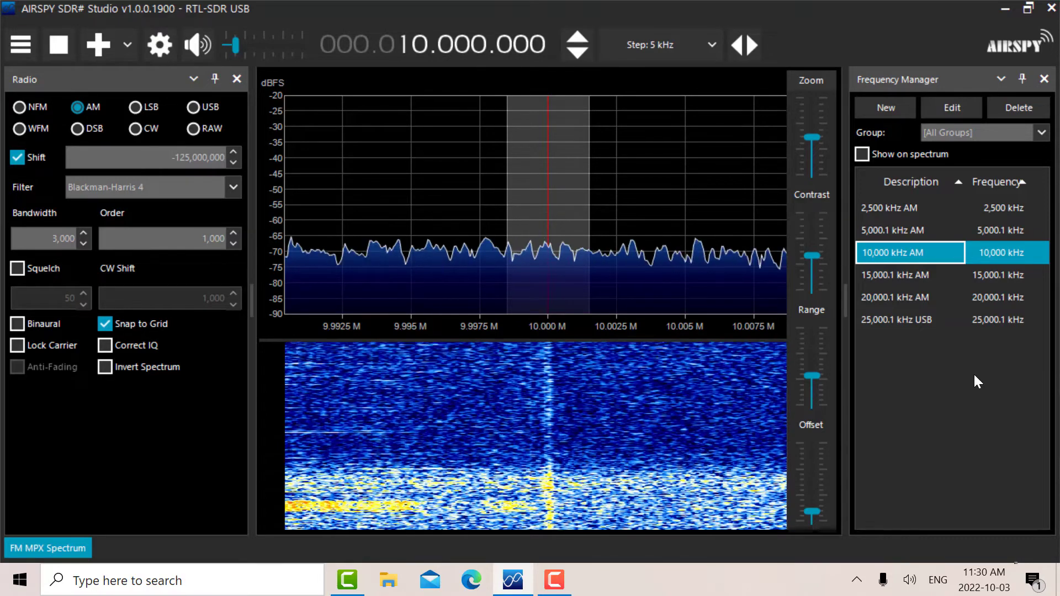
{"action": "left_click", "coordinate": [877, 276]}
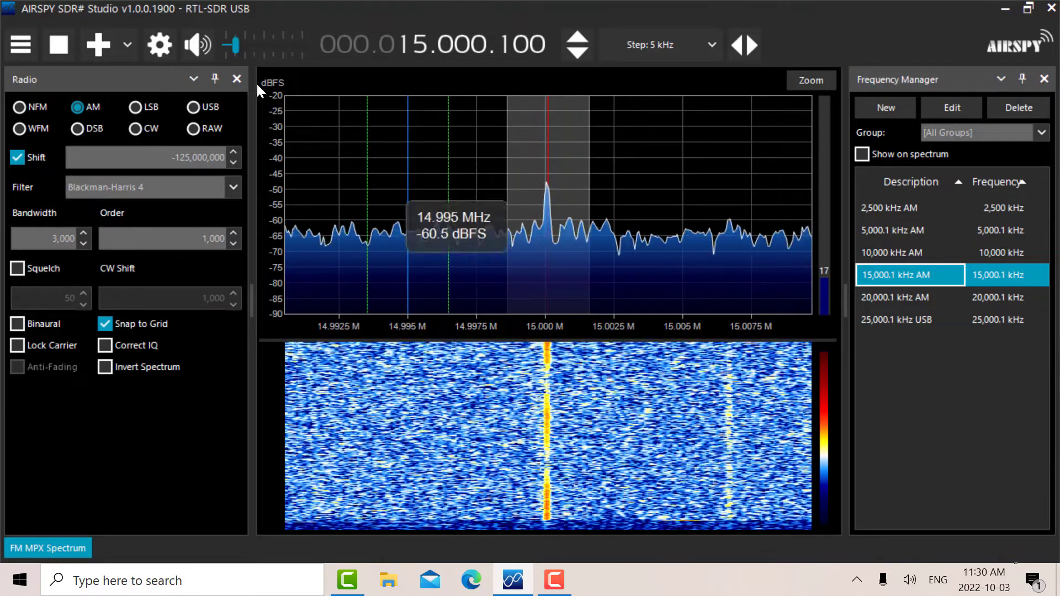
{"action": "left_click_drag", "start_coordinate": [237, 46], "coordinate": [246, 45]}
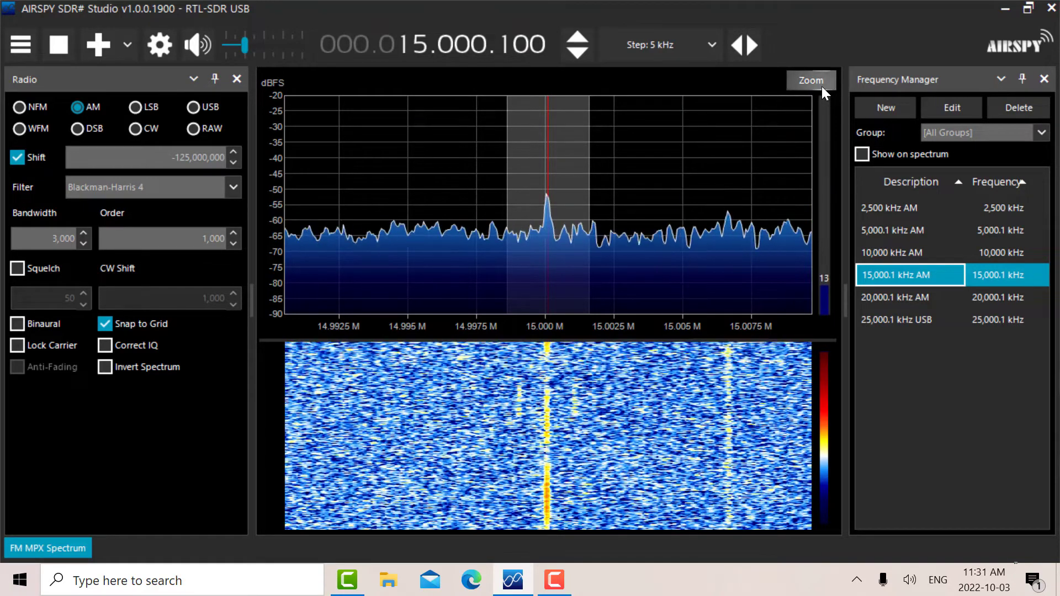
Lower the waterfall contrast further, switch to USB and set the bandwidth to 1,000 Hz.
{"action": "left_click", "coordinate": [816, 81]}
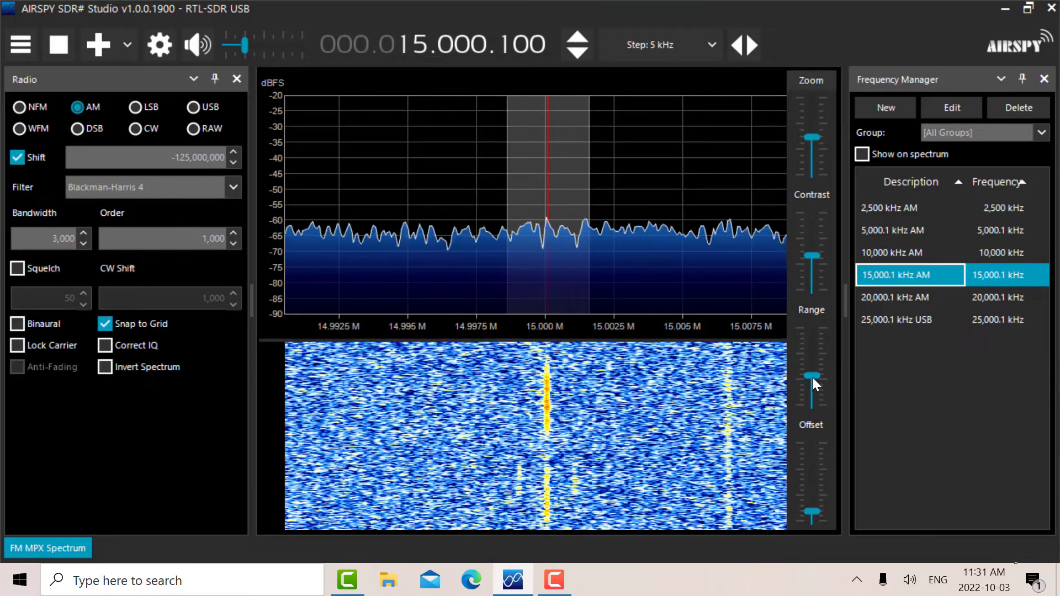
{"action": "left_click_drag", "start_coordinate": [810, 258], "coordinate": [811, 264]}
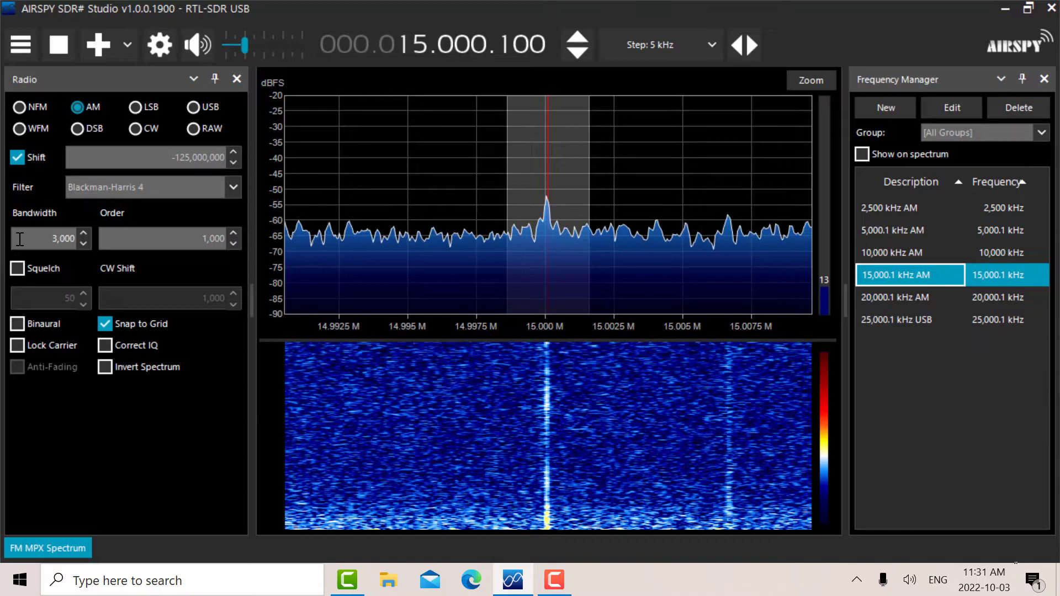
{"action": "left_click", "coordinate": [192, 107]}
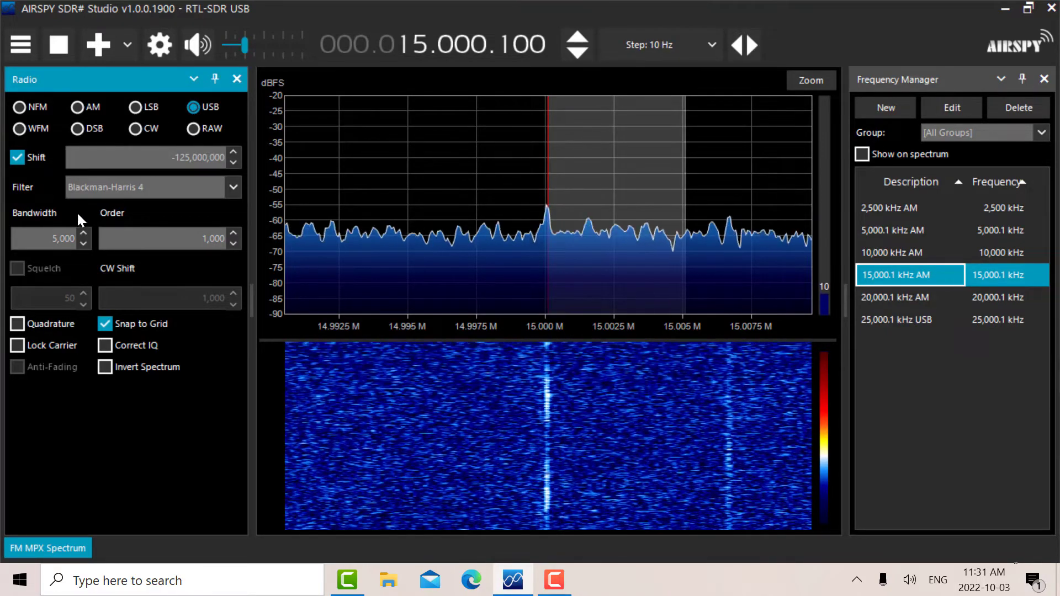
{"action": "left_click_drag", "start_coordinate": [52, 239], "coordinate": [102, 236]}
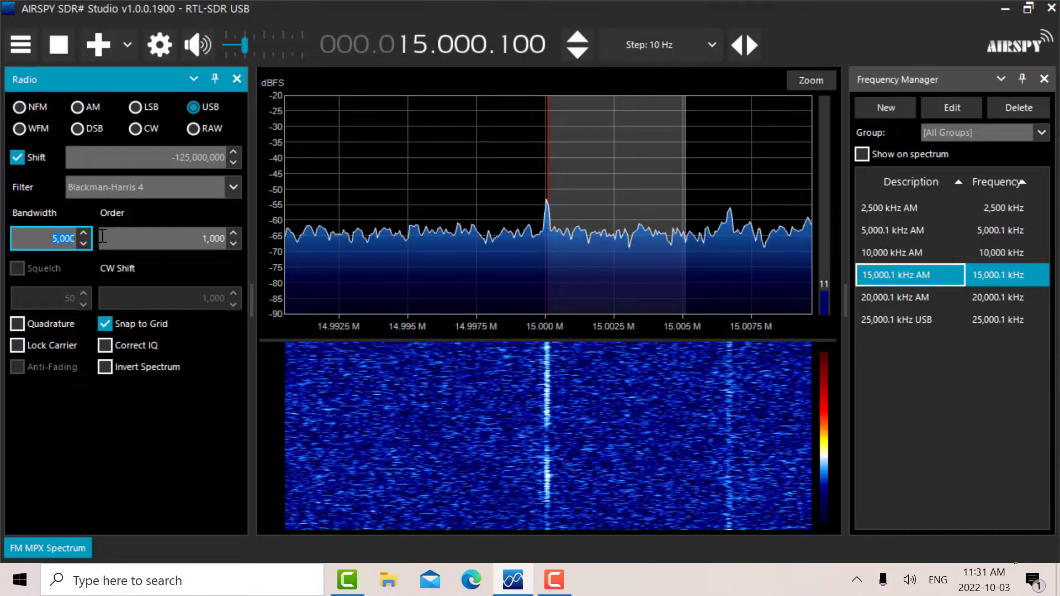
{"action": "type", "text": "1000"}
{"action": "key", "text": "Return"}
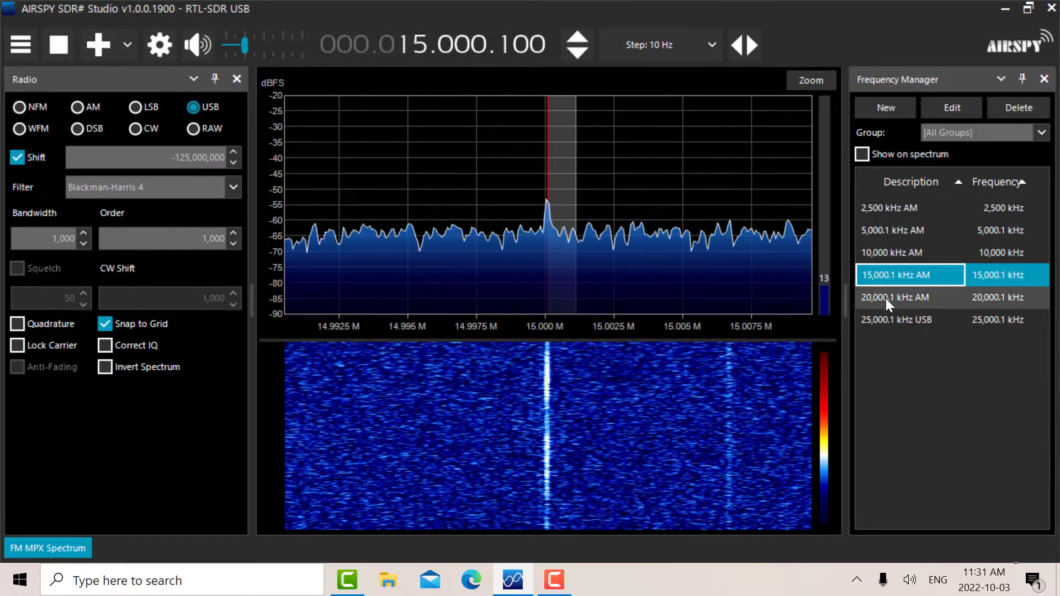
Tune to the stored 20,000.1 kHz AM channel, then select the 25,000.1 kHz USB entry.
{"action": "left_click", "coordinate": [880, 294]}
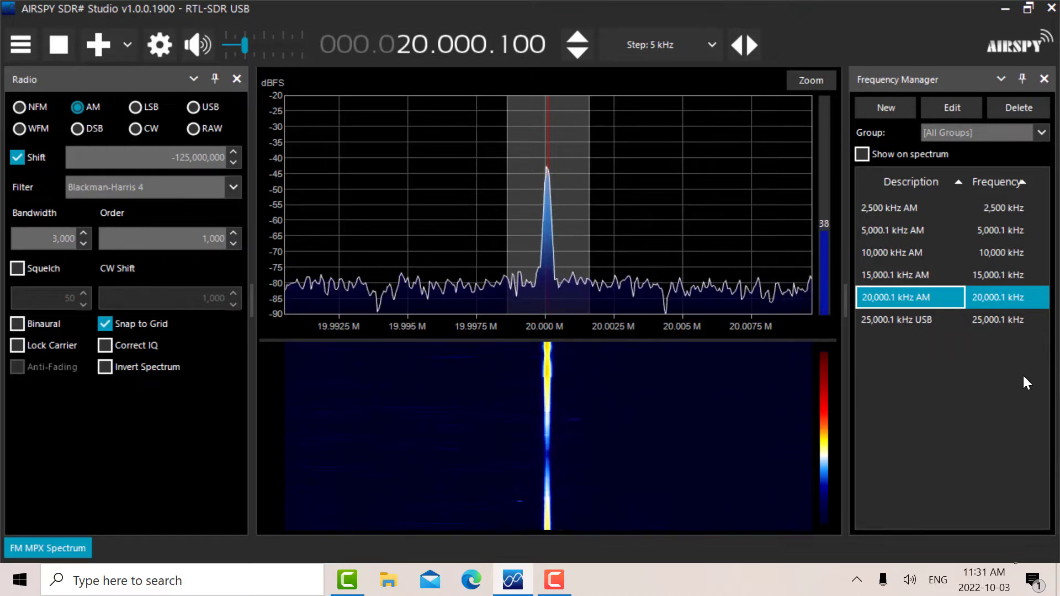
{"action": "left_click", "coordinate": [884, 320]}
{"action": "left_click", "coordinate": [884, 320]}
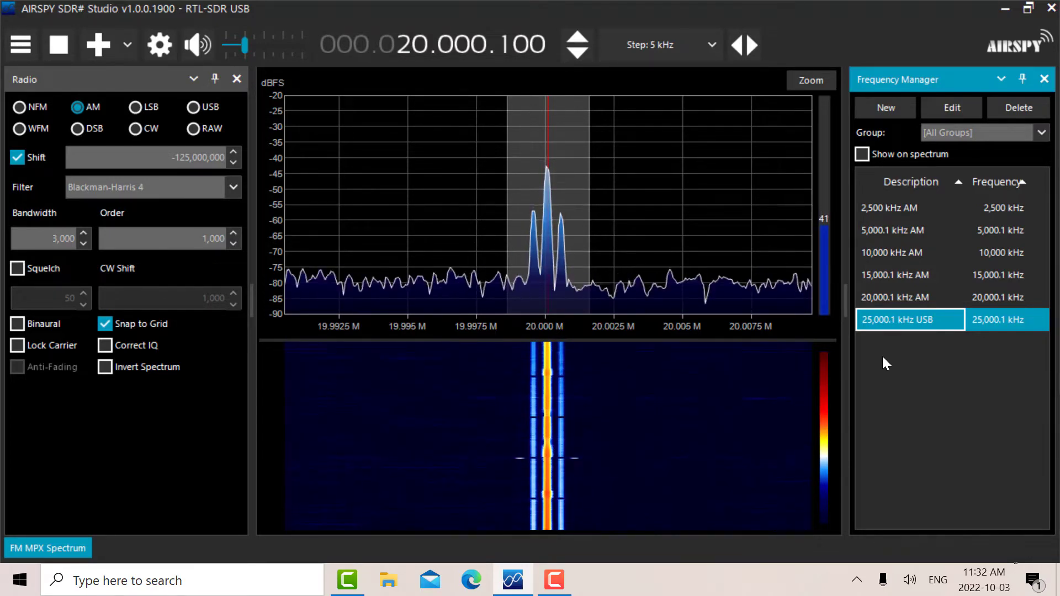
{"action": "double_click", "coordinate": [876, 321]}
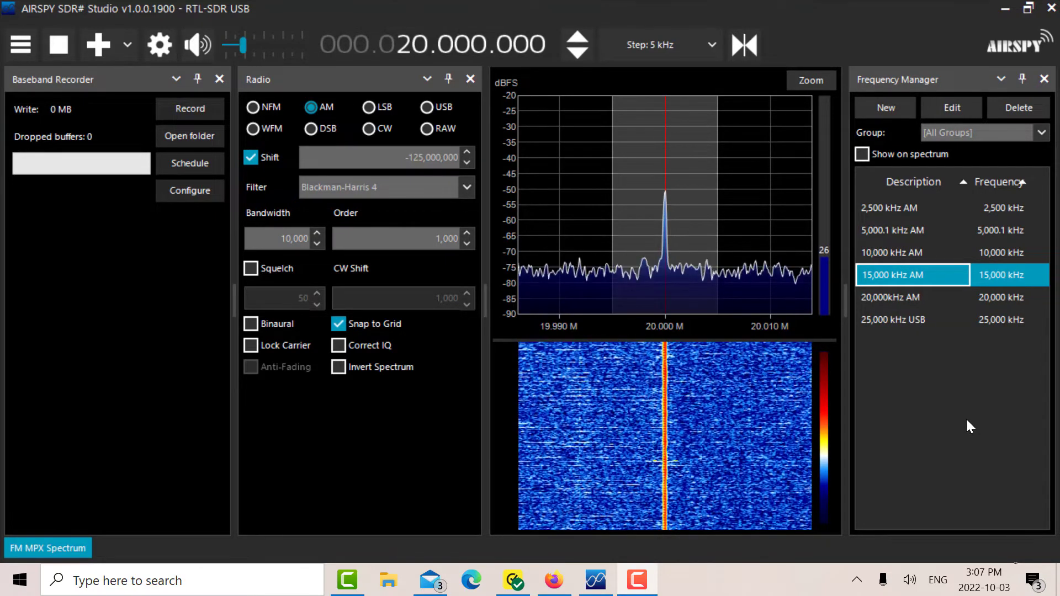
Start a Baseband Recorder capture of the 20 MHz WWV signal.
{"action": "left_click", "coordinate": [197, 105]}
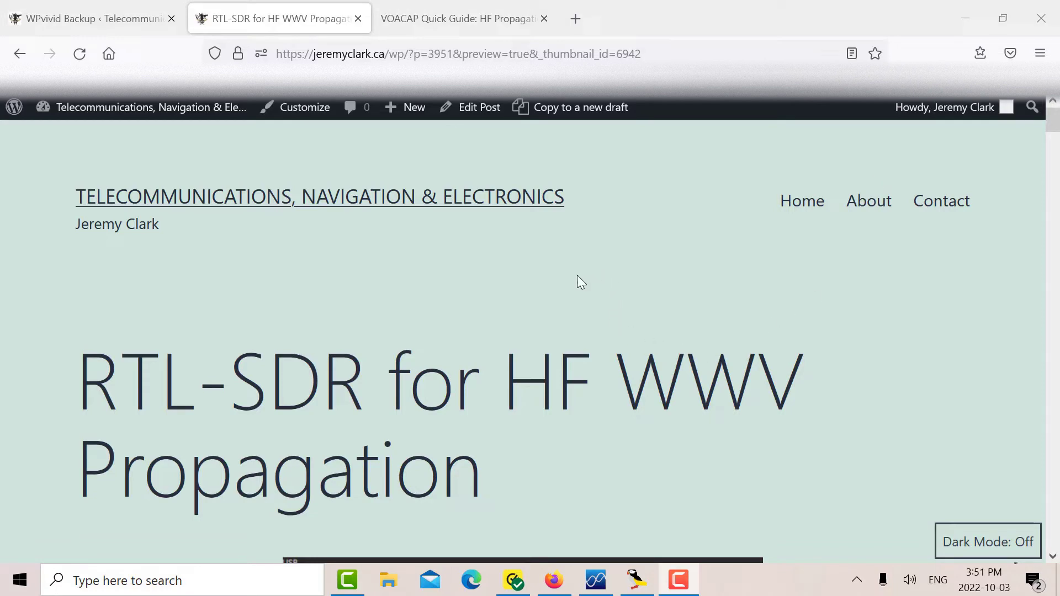
Scroll the WWV propagation post past the station table and path map to the RTL-SDR Reception spectra.
{"action": "scroll", "coordinate": [580, 282], "scroll_direction": "down", "scroll_amount": 10}
{"action": "scroll", "coordinate": [578, 276], "scroll_direction": "up", "scroll_amount": 3}
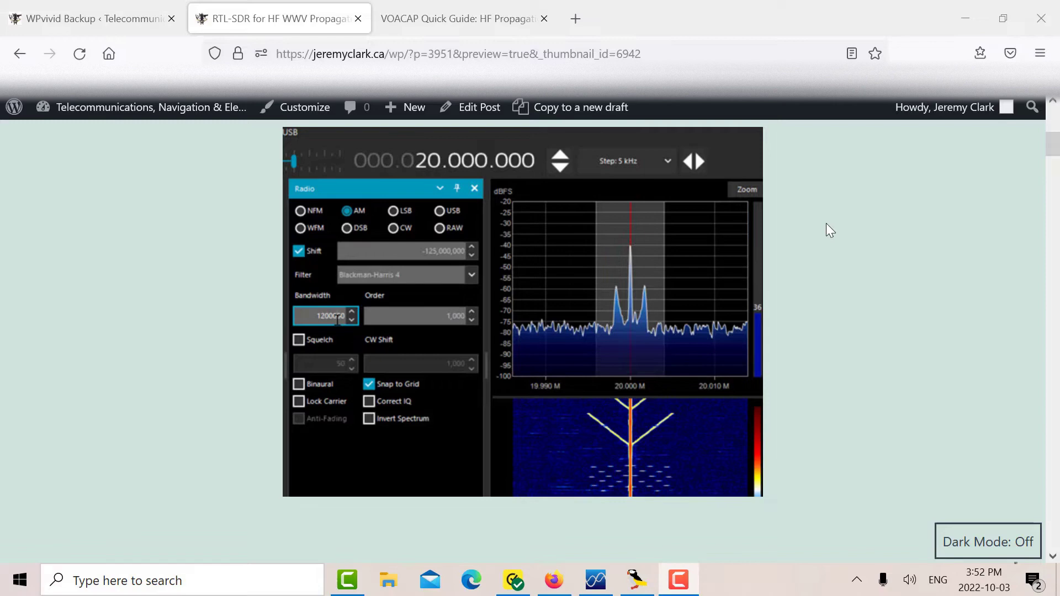
{"action": "scroll", "coordinate": [826, 223], "scroll_direction": "down", "scroll_amount": 10}
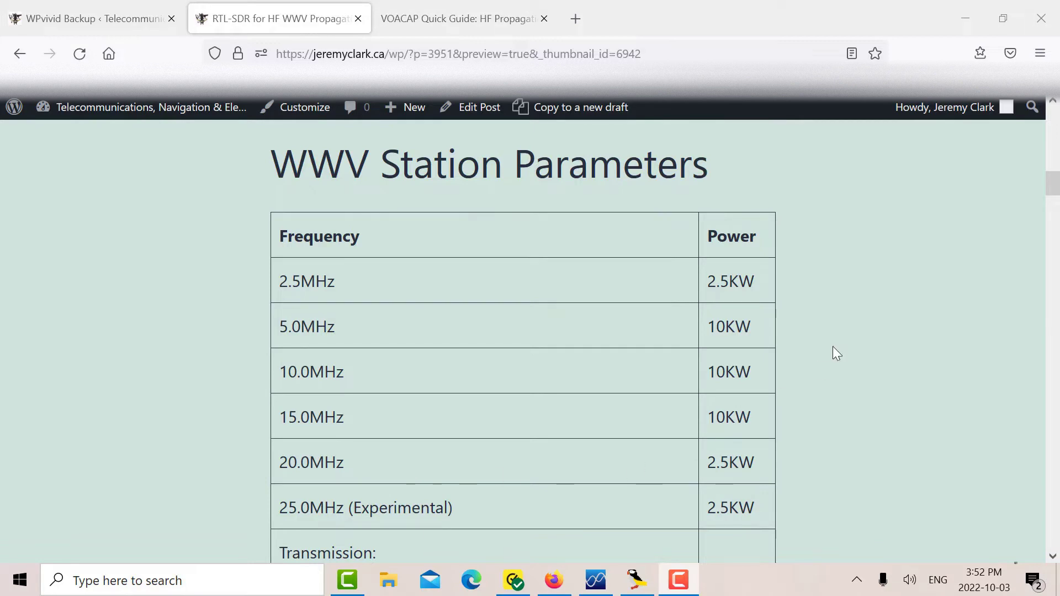
{"action": "scroll", "coordinate": [836, 339], "scroll_direction": "down", "scroll_amount": 3}
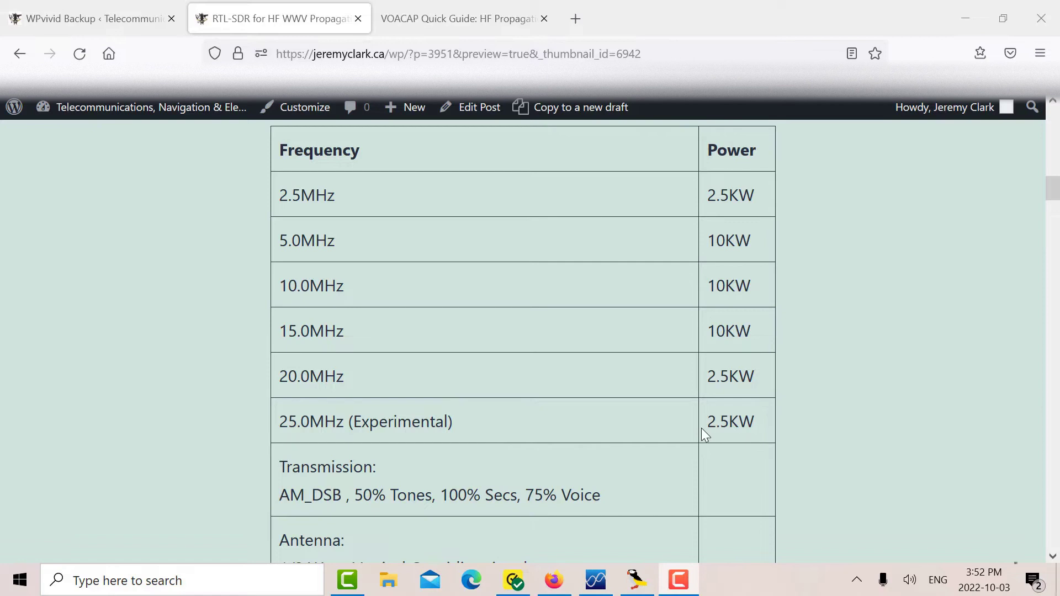
{"action": "scroll", "coordinate": [923, 388], "scroll_direction": "down", "scroll_amount": 2}
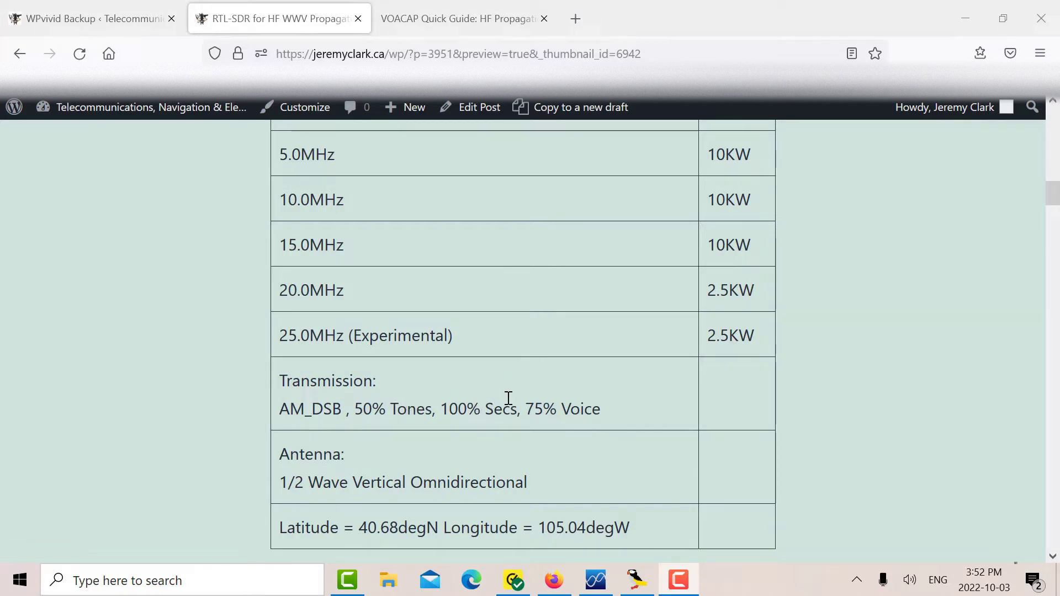
{"action": "scroll", "coordinate": [623, 389], "scroll_direction": "down", "scroll_amount": 2}
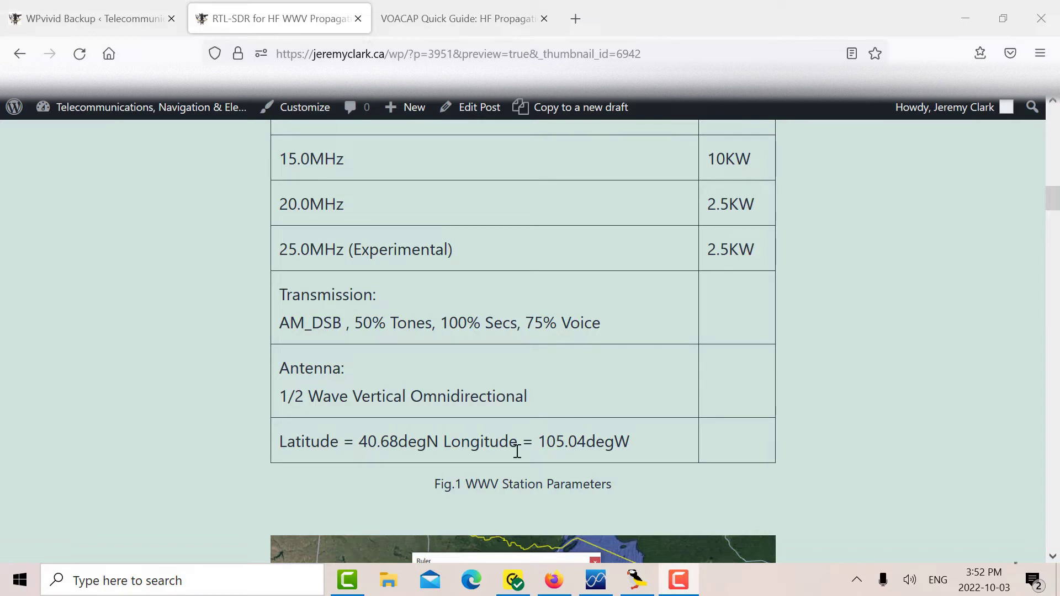
{"action": "scroll", "coordinate": [520, 447], "scroll_direction": "down", "scroll_amount": 5}
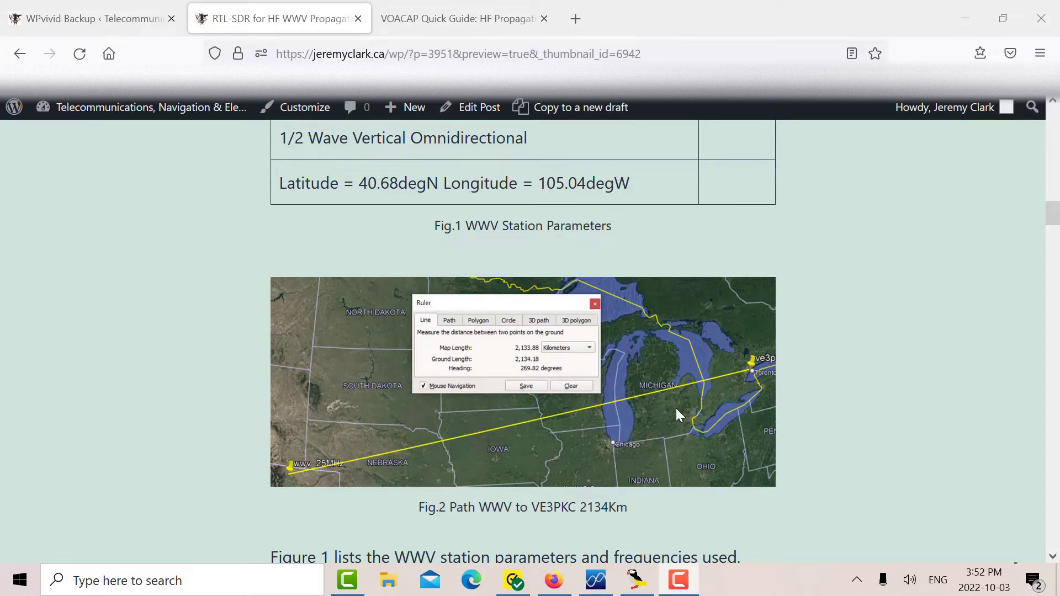
{"action": "scroll", "coordinate": [686, 360], "scroll_direction": "down", "scroll_amount": 2}
{"action": "scroll", "coordinate": [686, 360], "scroll_direction": "down", "scroll_amount": 1}
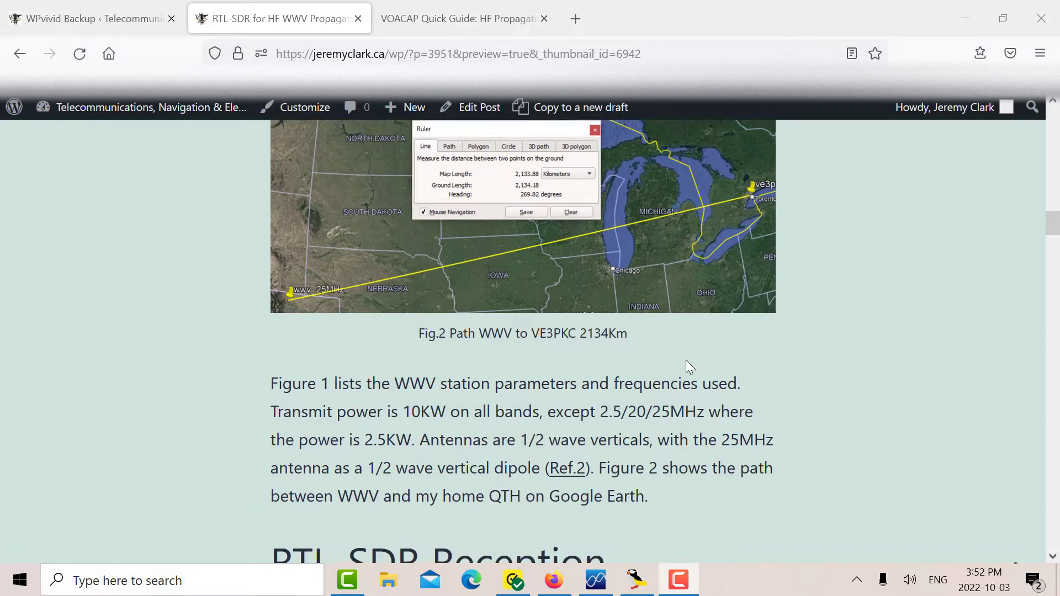
{"action": "scroll", "coordinate": [686, 362], "scroll_direction": "down", "scroll_amount": 7}
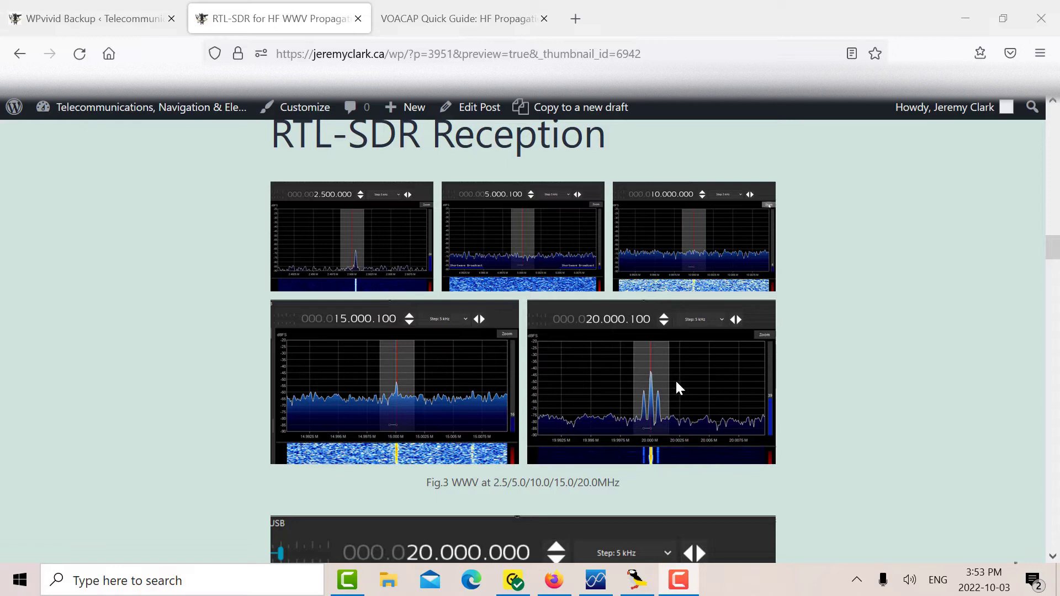
Scroll past the post's VOACAP figure and switch to the VOACAP Quick Guide page.
{"action": "scroll", "coordinate": [677, 382], "scroll_direction": "down", "scroll_amount": 5}
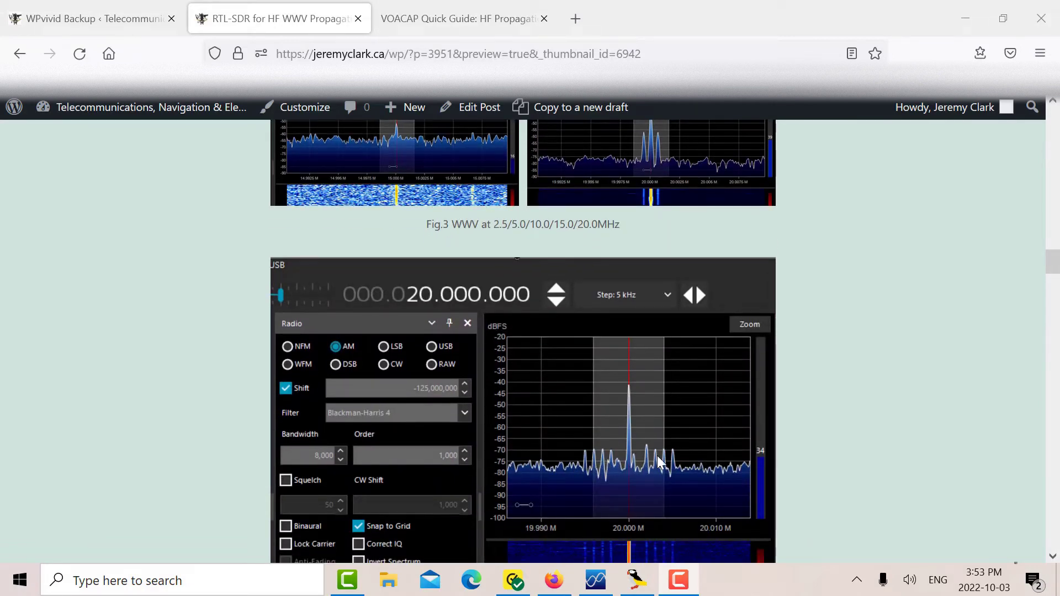
{"action": "scroll", "coordinate": [642, 449], "scroll_direction": "down", "scroll_amount": 5}
{"action": "scroll", "coordinate": [643, 448], "scroll_direction": "down", "scroll_amount": 9}
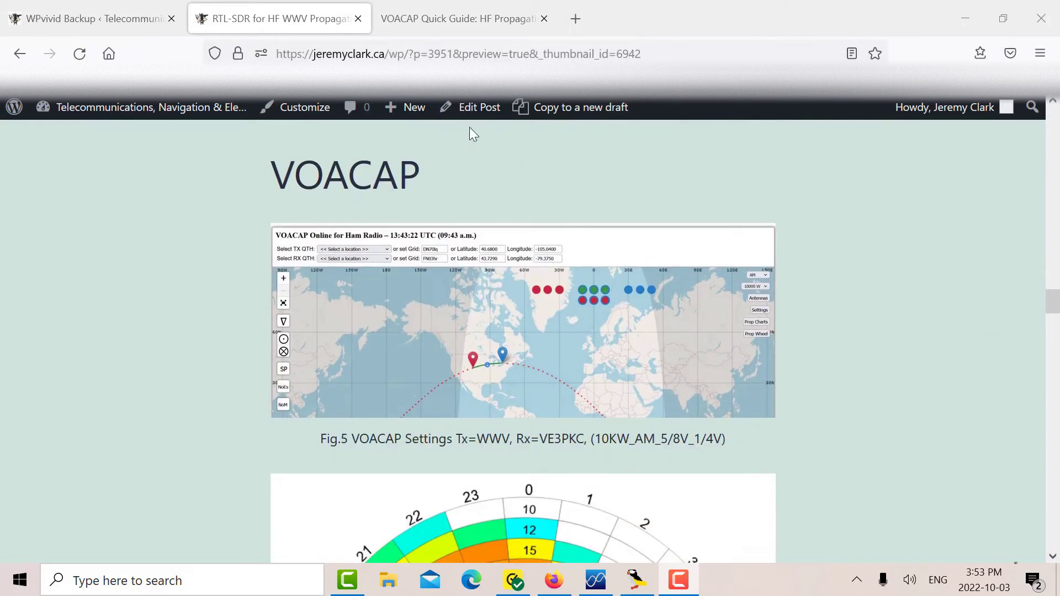
{"action": "left_click", "coordinate": [456, 17]}
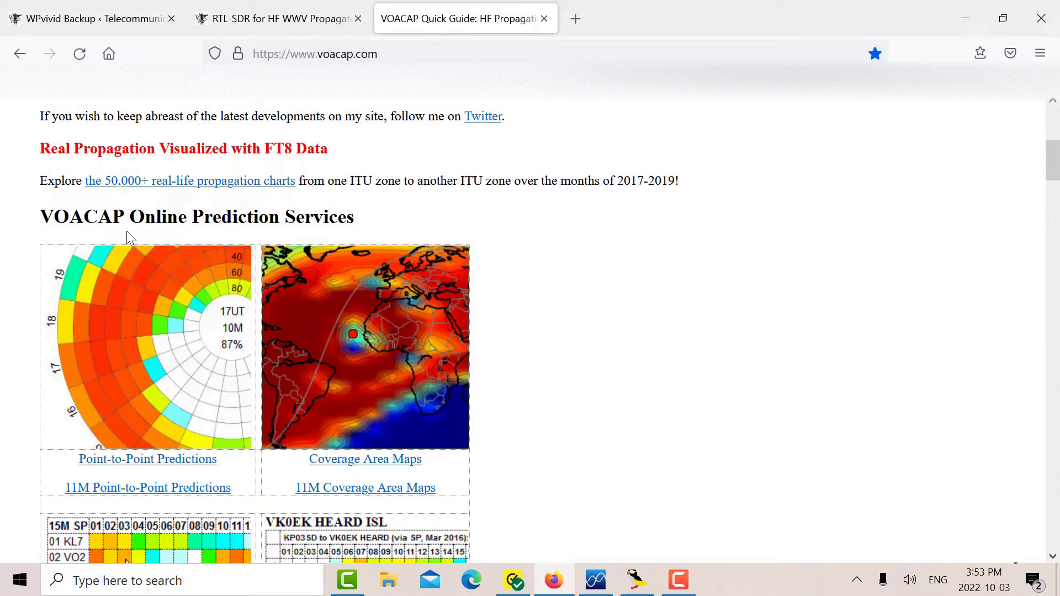
In Point-to-Point Predictions, decline location access and set AM mode with 10000 W transmit power.
{"action": "left_click", "coordinate": [150, 460]}
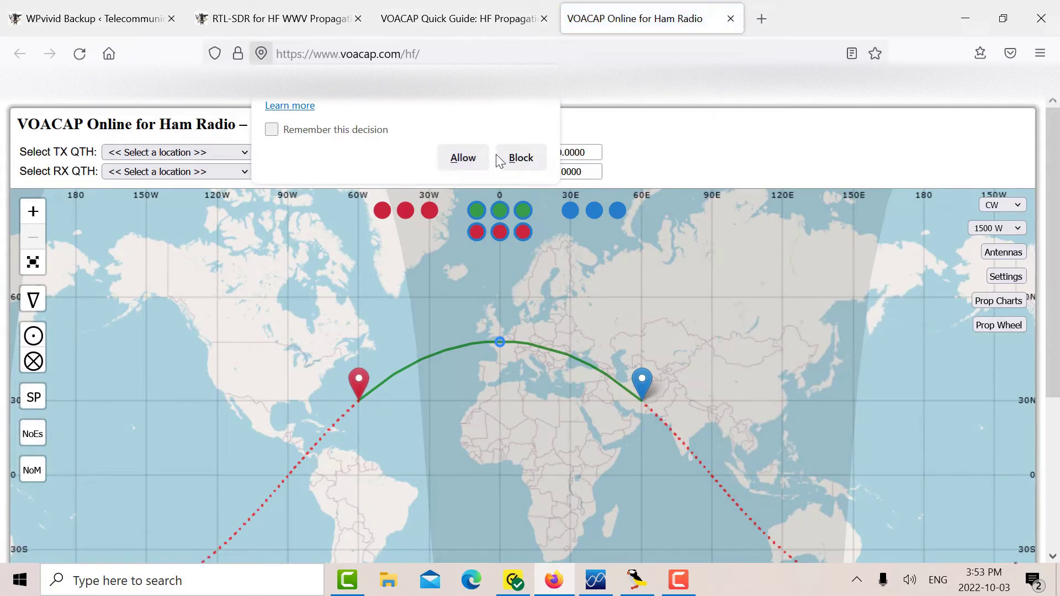
{"action": "left_click", "coordinate": [522, 157]}
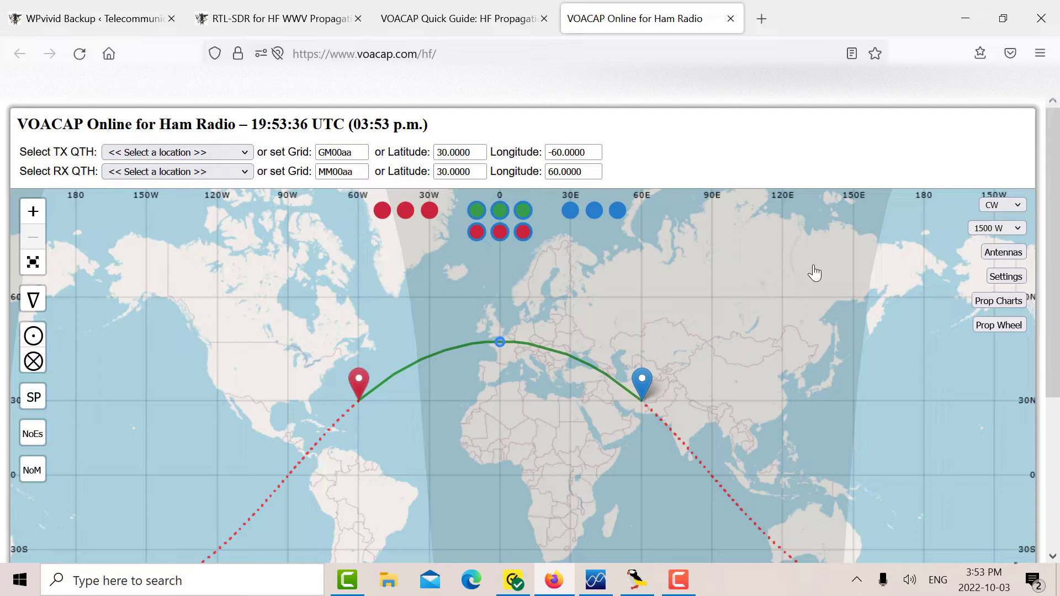
{"action": "left_click", "coordinate": [991, 205]}
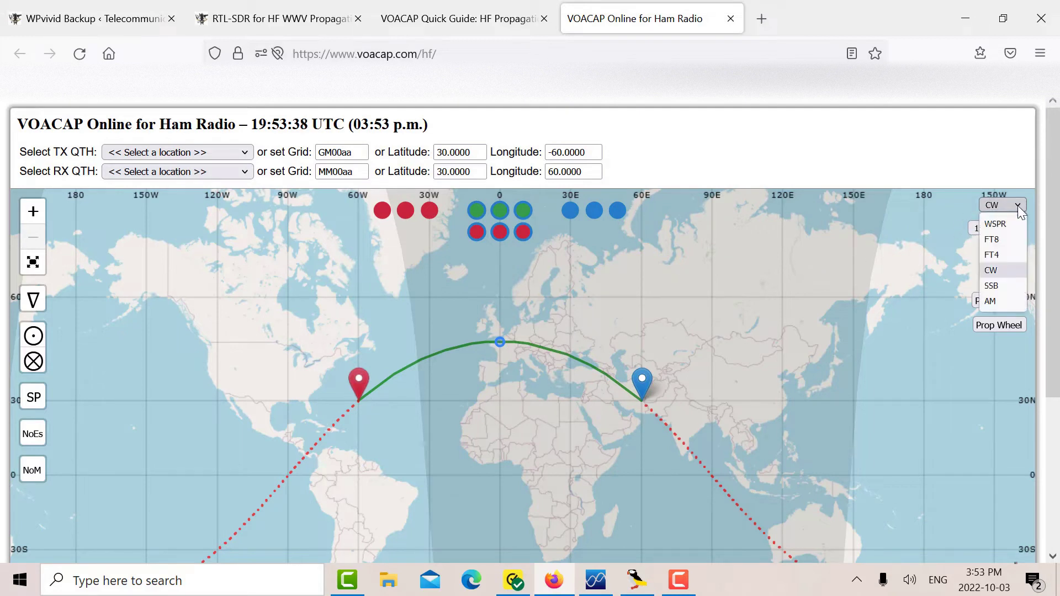
{"action": "left_click", "coordinate": [1001, 301]}
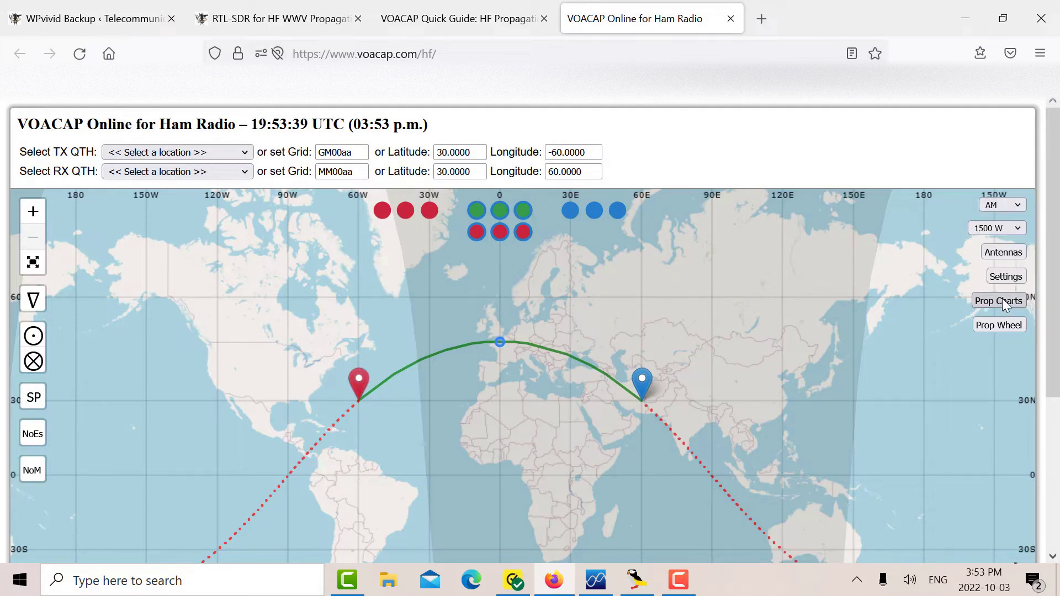
{"action": "left_click", "coordinate": [1019, 229]}
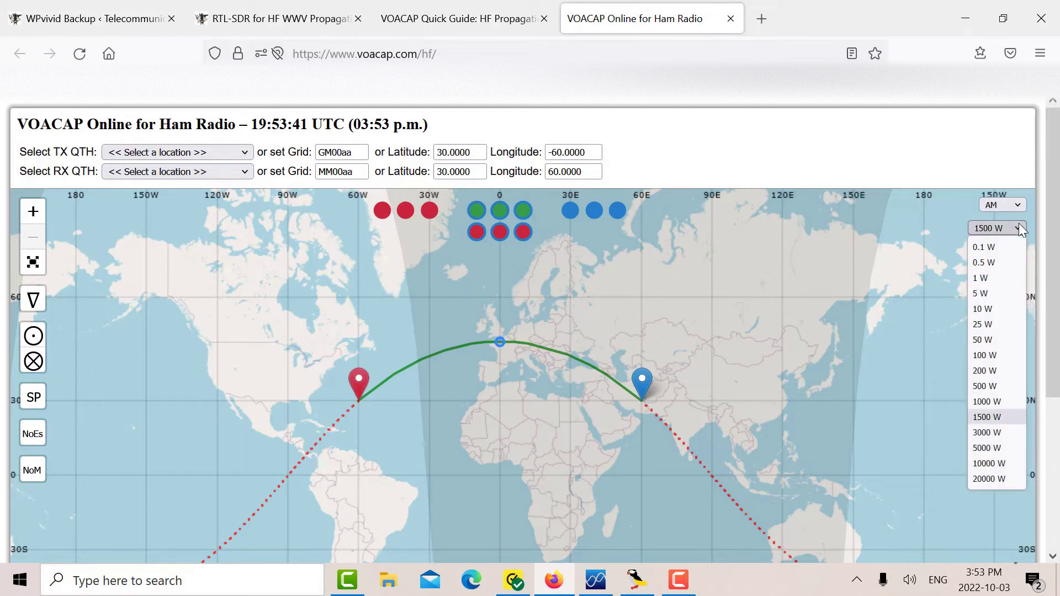
{"action": "left_click", "coordinate": [994, 463]}
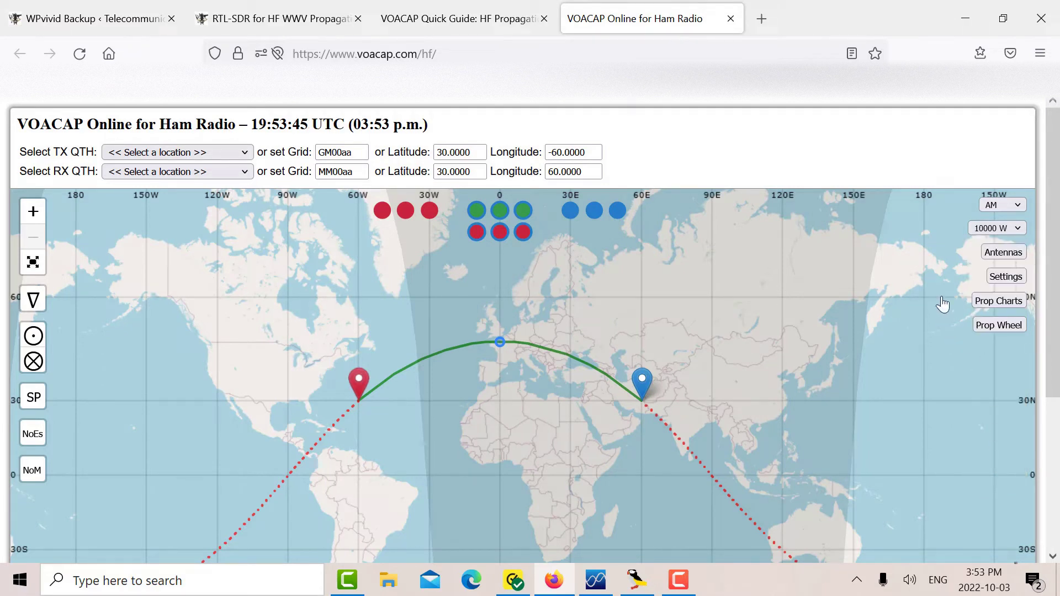
{"action": "left_click", "coordinate": [989, 254]}
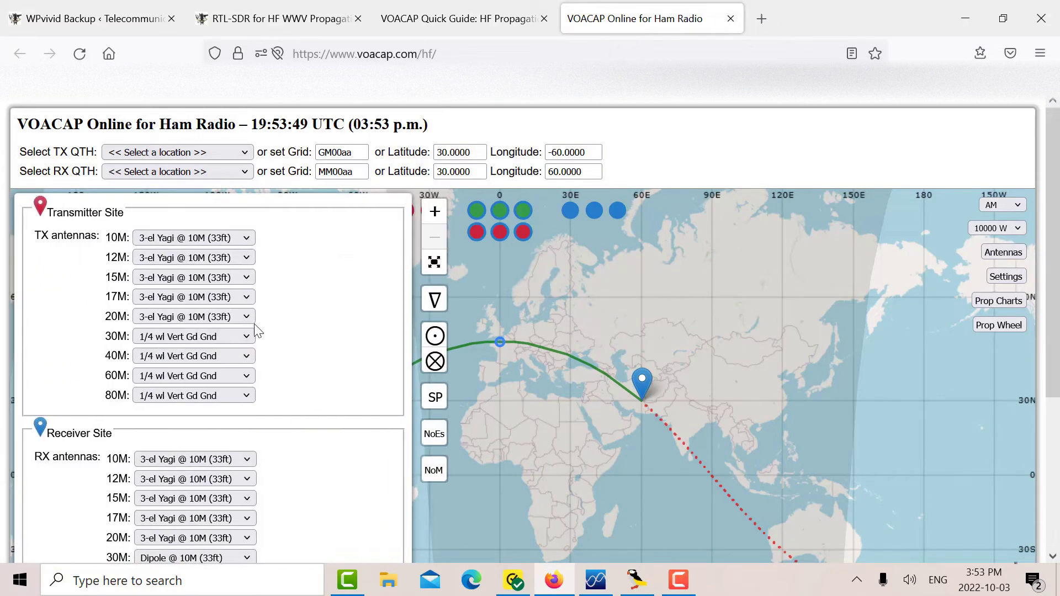
Set the 10M transmit antenna to 5/8 wl Vertical and the 10M receive antenna to 1/4 wl Vertical.
{"action": "left_click", "coordinate": [247, 241]}
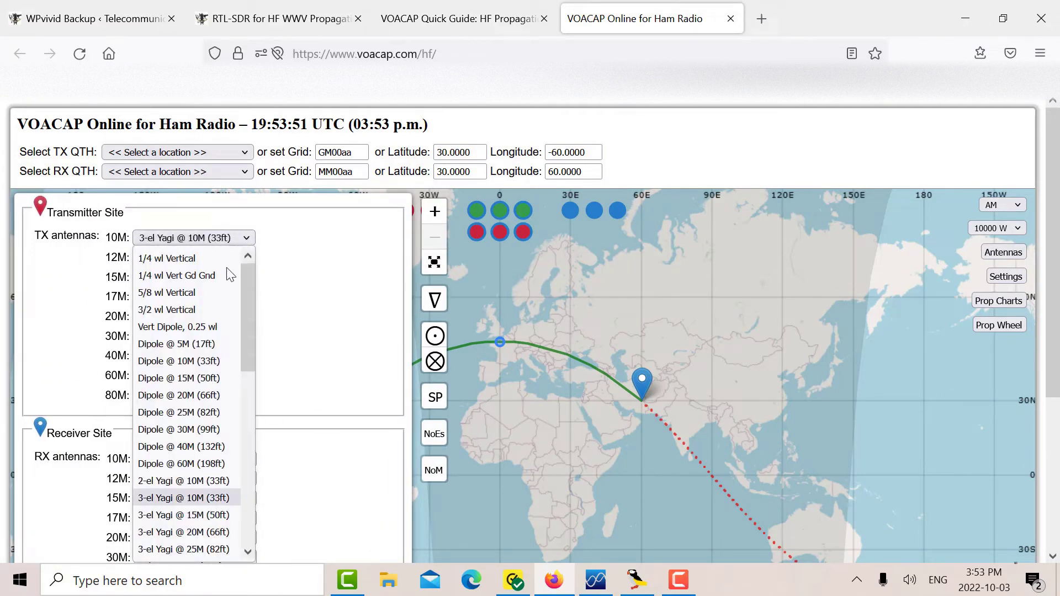
{"action": "left_click", "coordinate": [149, 297]}
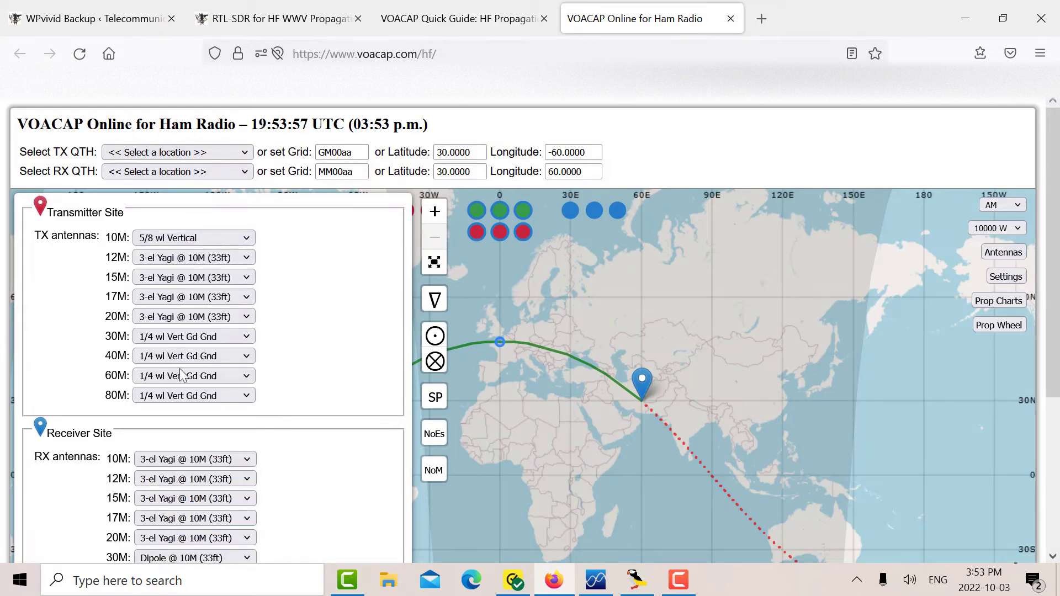
{"action": "left_click", "coordinate": [247, 460]}
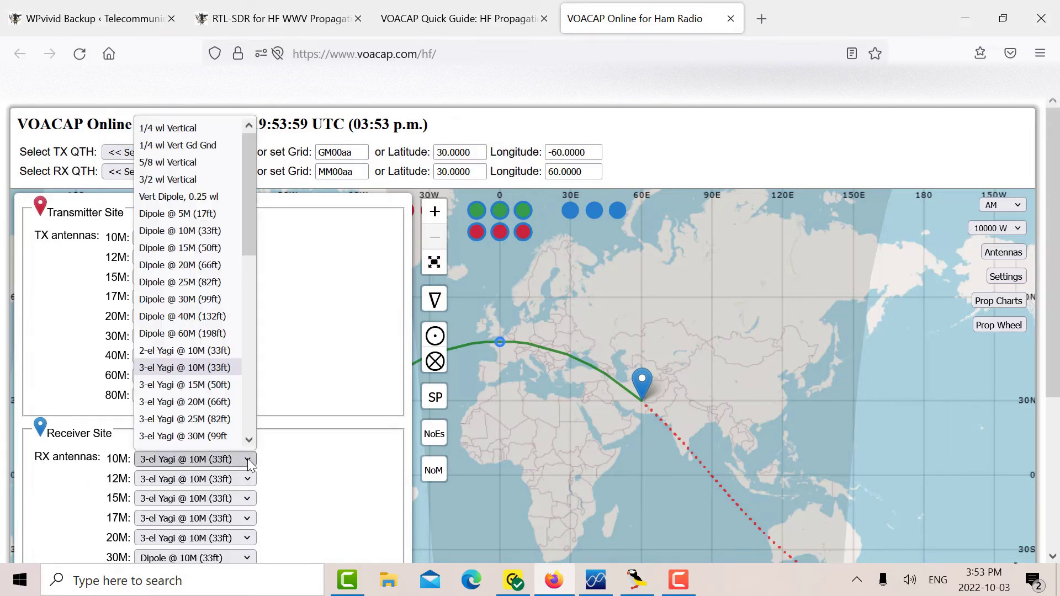
{"action": "left_click", "coordinate": [178, 128]}
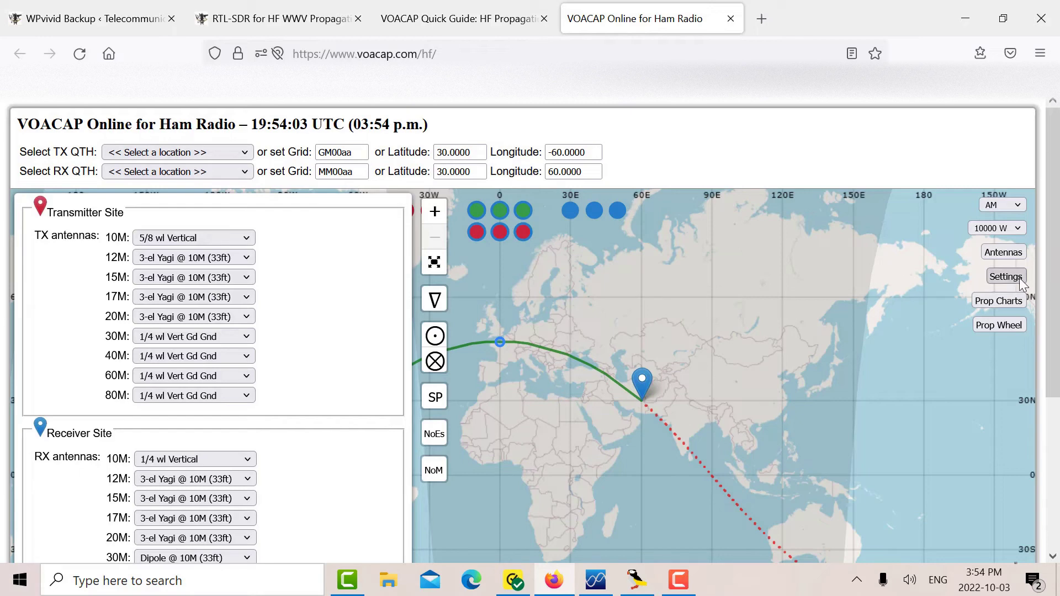
{"action": "left_click", "coordinate": [1003, 254]}
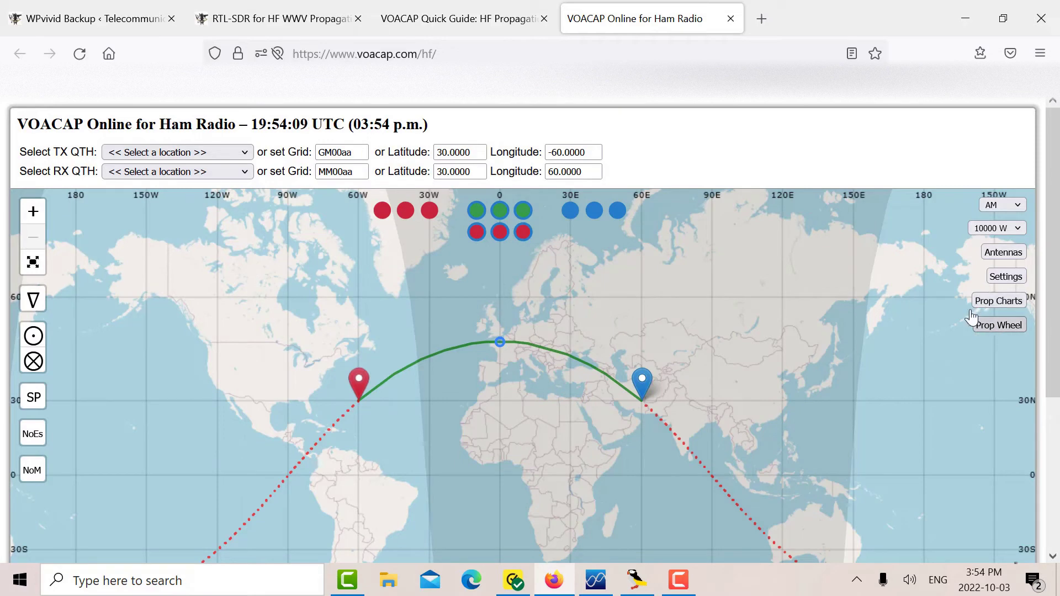
Glance at the VOACAP Quick Guide, then bring up the RTL-SDR WWV propagation blog post.
{"action": "left_click", "coordinate": [416, 22]}
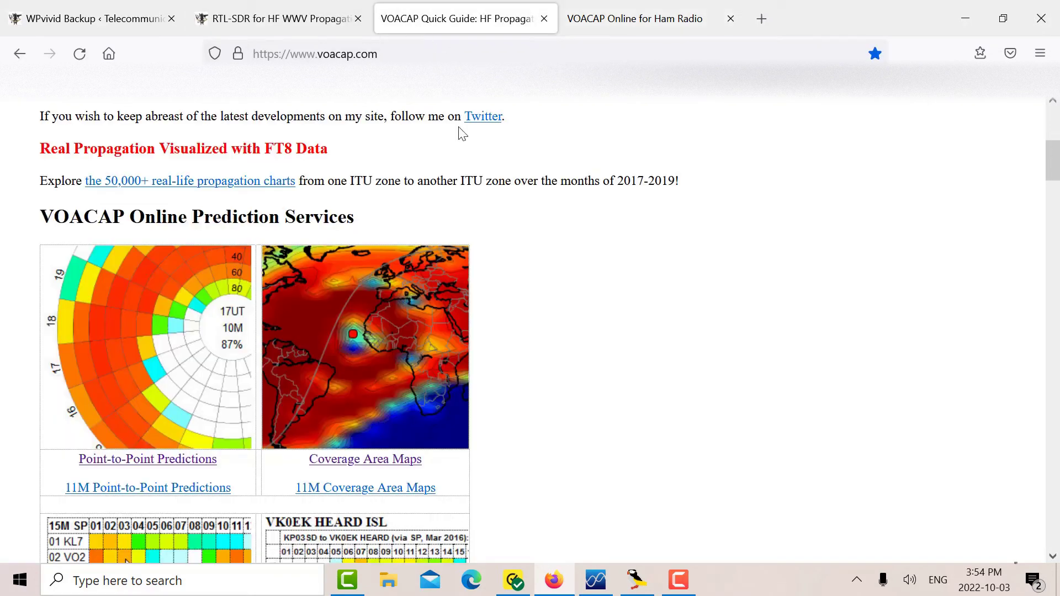
{"action": "left_click", "coordinate": [241, 20]}
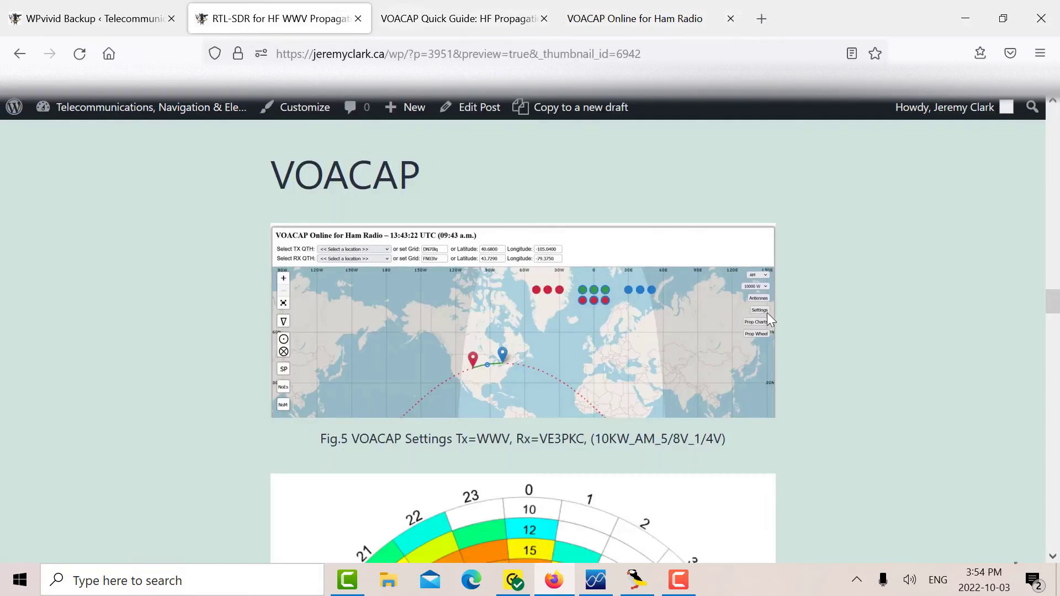
{"action": "scroll", "coordinate": [767, 313], "scroll_direction": "down", "scroll_amount": 4}
{"action": "scroll", "coordinate": [773, 334], "scroll_direction": "down", "scroll_amount": 4}
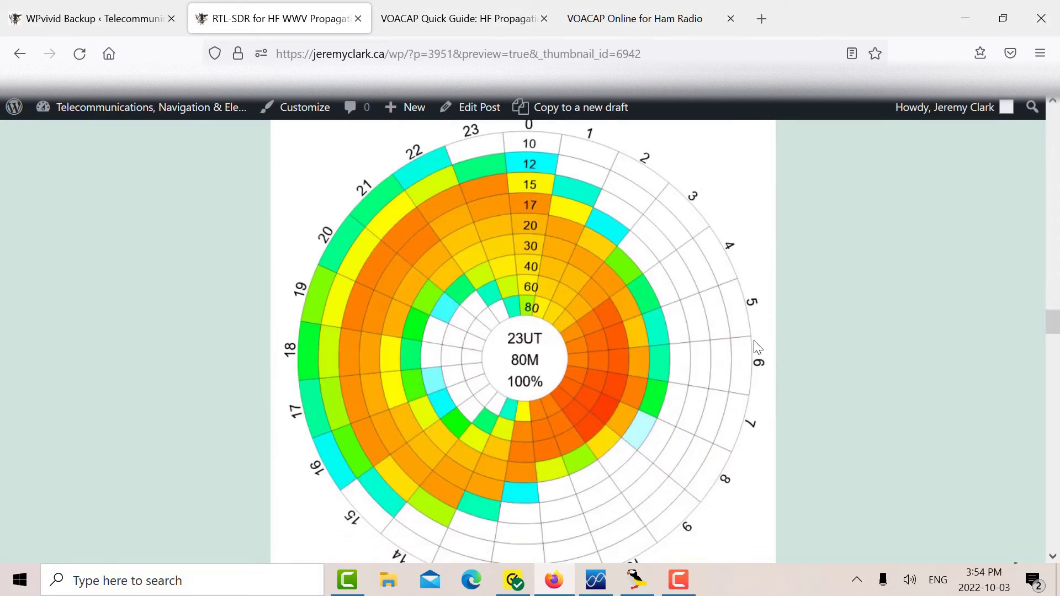
{"action": "scroll", "coordinate": [538, 265], "scroll_direction": "up", "scroll_amount": 1}
{"action": "scroll", "coordinate": [541, 257], "scroll_direction": "up", "scroll_amount": 1}
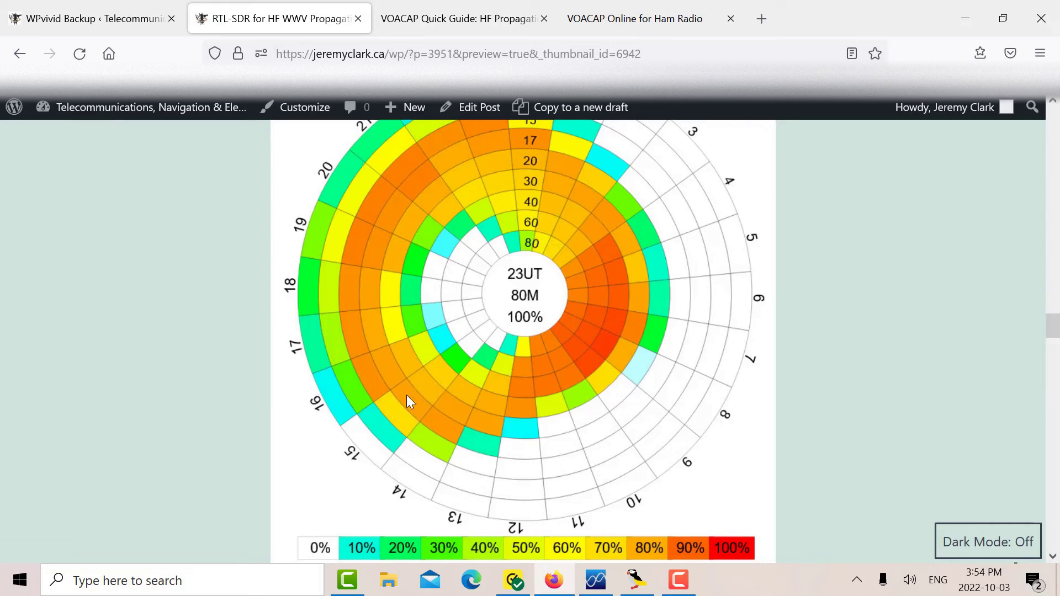
Read through Figs. 5–8: the VOACAP prop wheel, reliability chart and table.
{"action": "scroll", "coordinate": [841, 298], "scroll_direction": "down", "scroll_amount": 7}
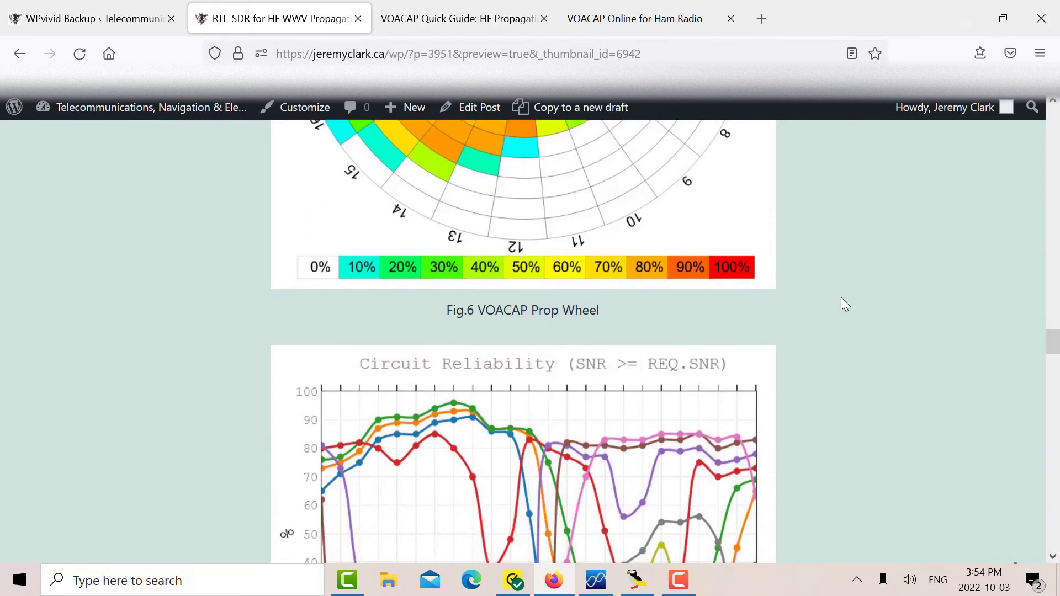
{"action": "scroll", "coordinate": [842, 298], "scroll_direction": "down", "scroll_amount": 2}
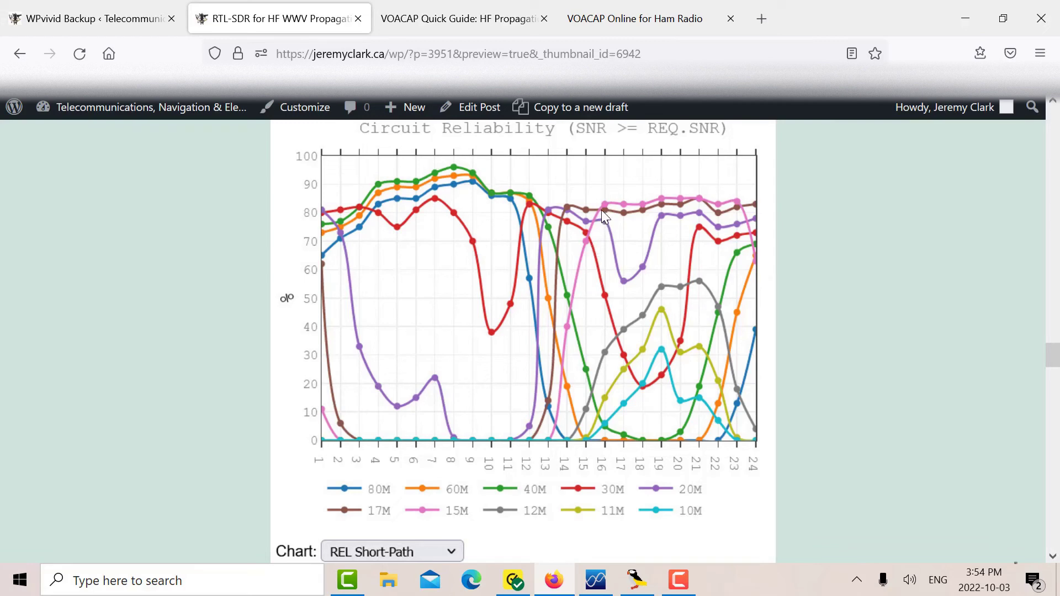
{"action": "scroll", "coordinate": [602, 204], "scroll_direction": "down", "scroll_amount": 7}
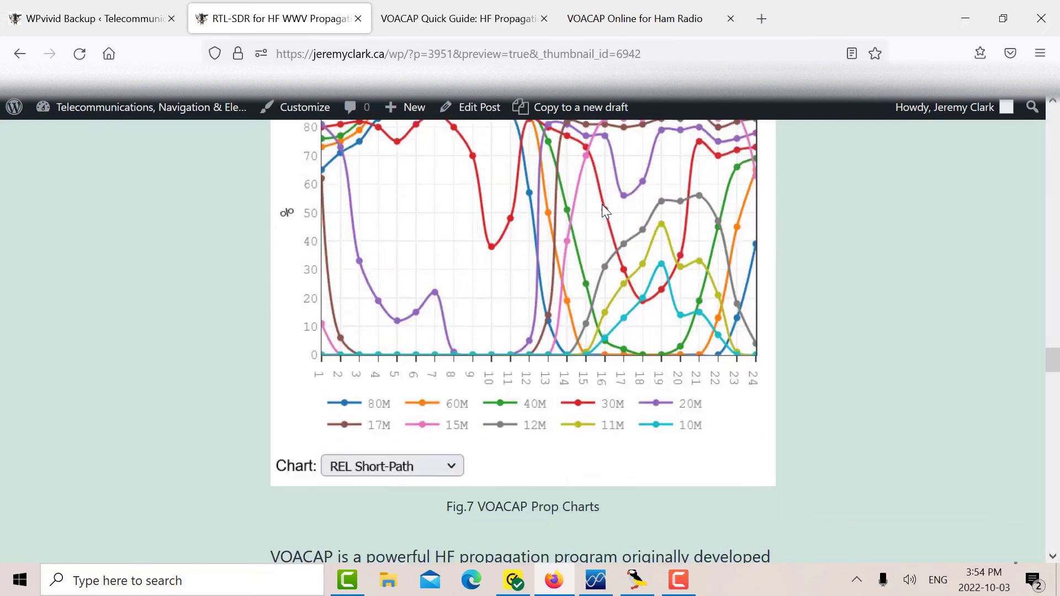
{"action": "scroll", "coordinate": [602, 205], "scroll_direction": "down", "scroll_amount": 5}
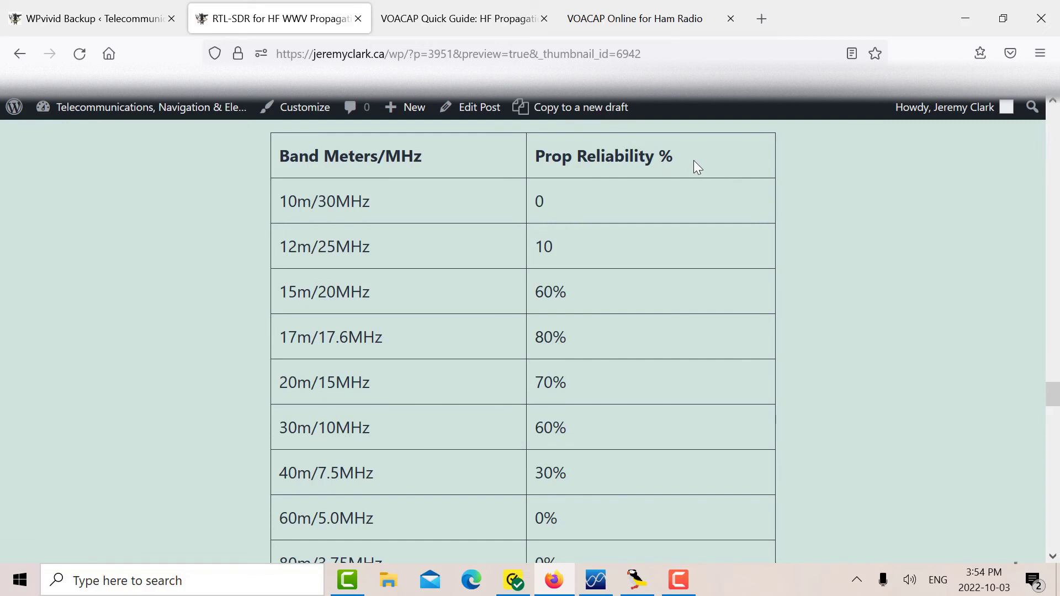
{"action": "scroll", "coordinate": [694, 162], "scroll_direction": "down", "scroll_amount": 5}
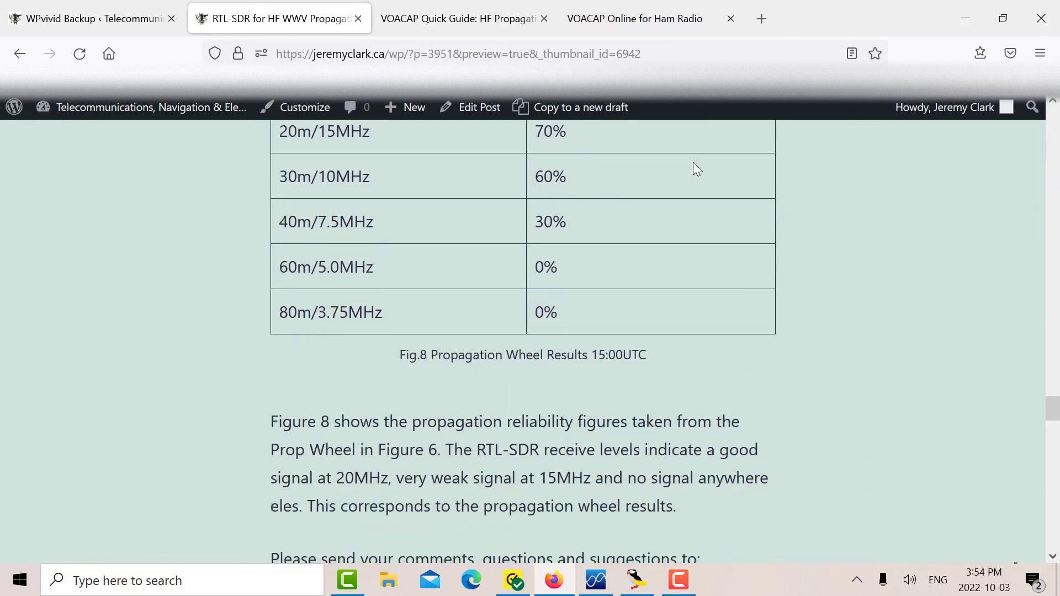
{"action": "scroll", "coordinate": [694, 161], "scroll_direction": "down", "scroll_amount": 1}
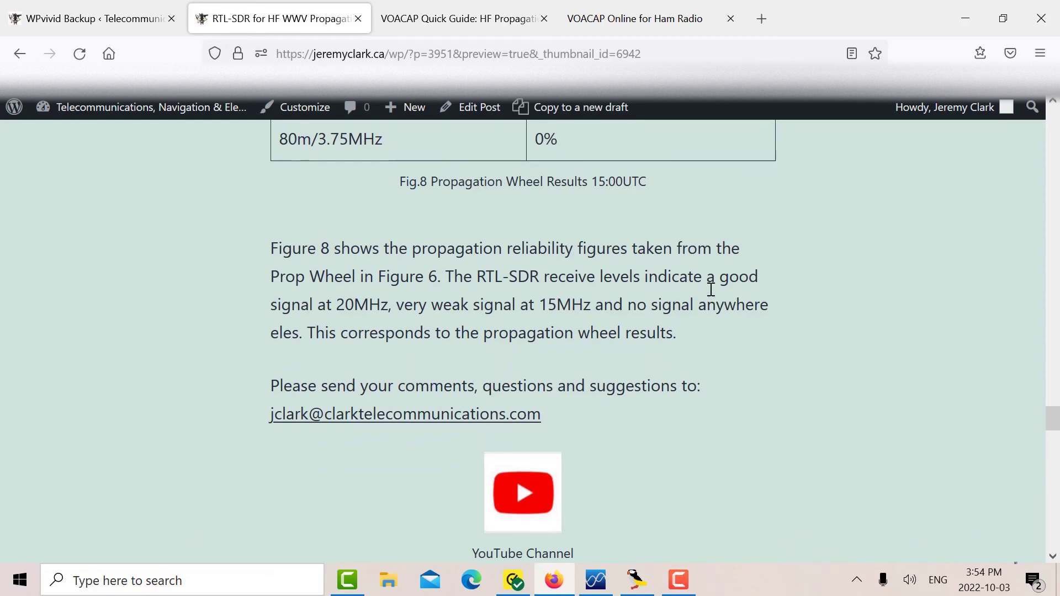
Return to Fig.3's WWV spectra at 2.5, 5.0, 10.0, 15.0 and 20.0 MHz.
{"action": "scroll", "coordinate": [798, 330], "scroll_direction": "up", "scroll_amount": 10}
{"action": "scroll", "coordinate": [799, 321], "scroll_direction": "up", "scroll_amount": 15}
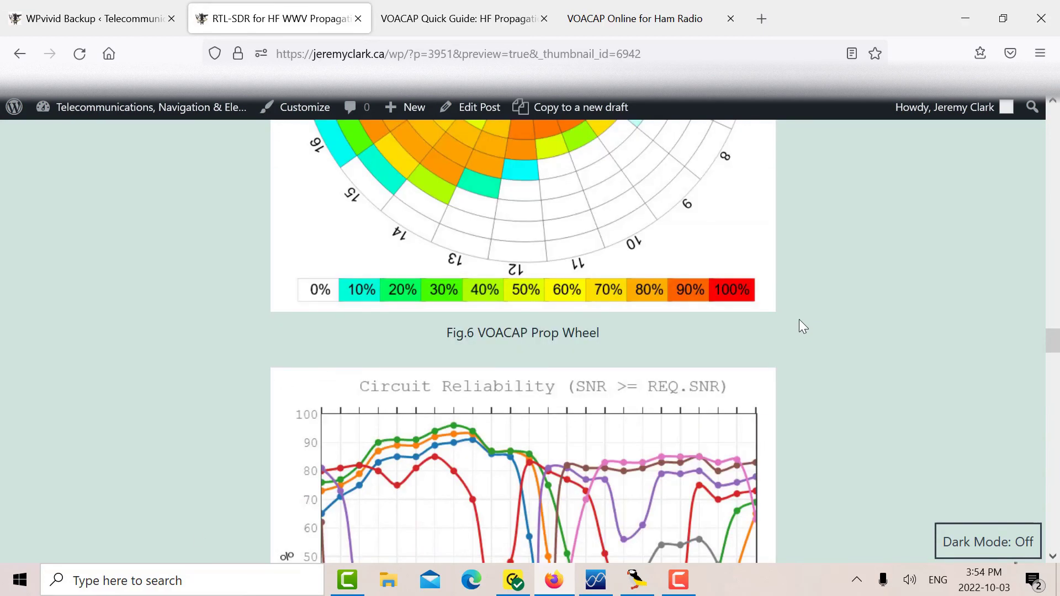
{"action": "scroll", "coordinate": [802, 321], "scroll_direction": "up", "scroll_amount": 12}
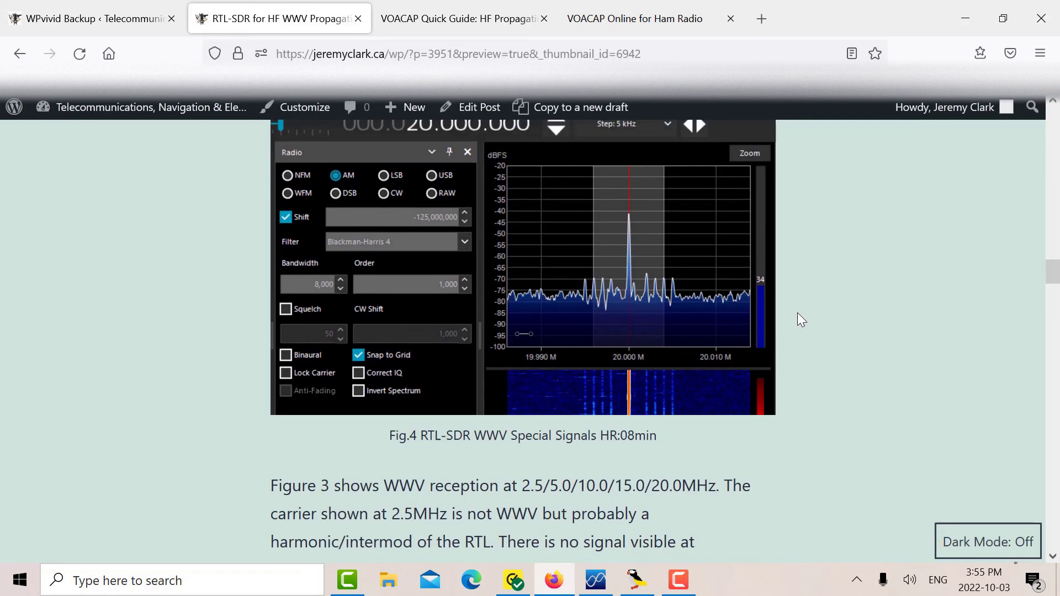
{"action": "scroll", "coordinate": [798, 299], "scroll_direction": "up", "scroll_amount": 2}
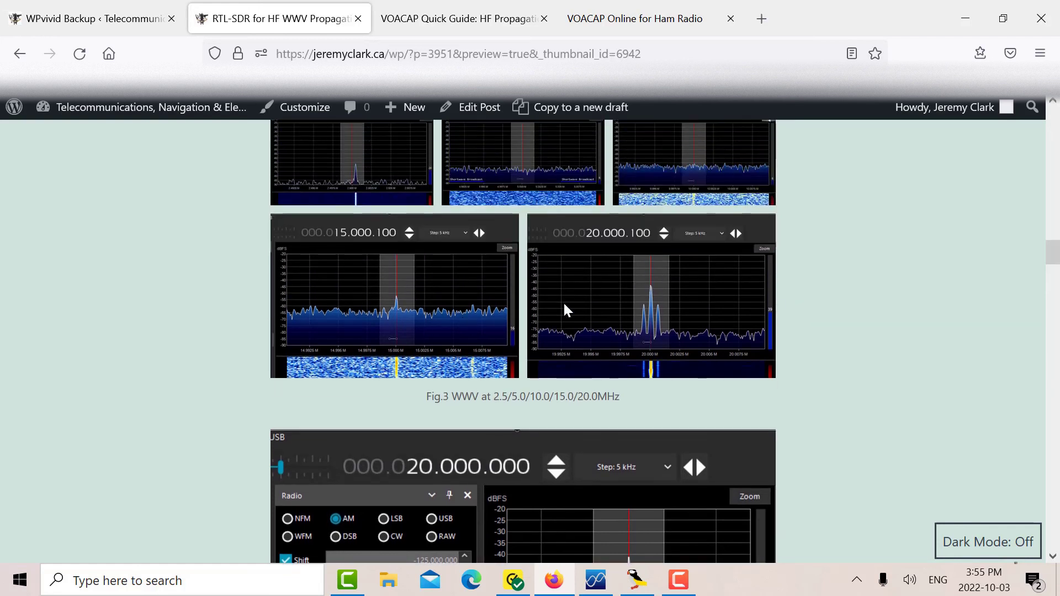